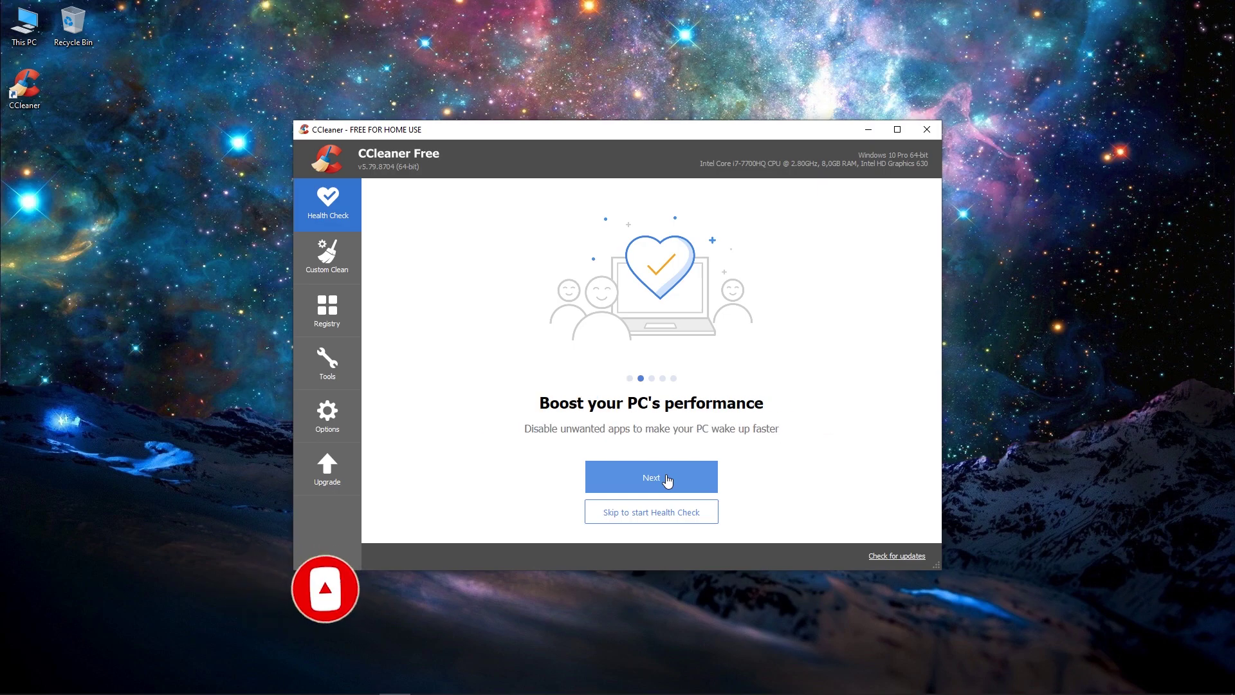
# Go through the Health Check introduction to scan the PC, clean up the trackers and junk found, and close CCleaner.
pyautogui.click(667, 481)
pyautogui.click(667, 481)
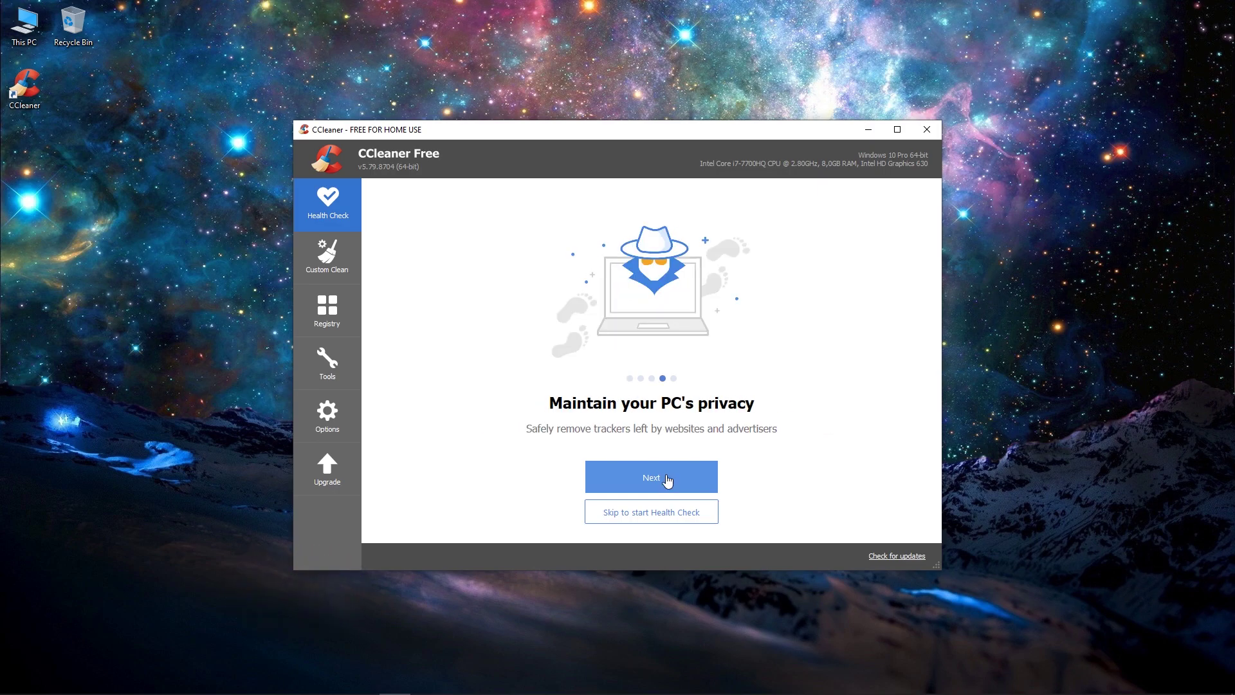
pyautogui.click(667, 481)
pyautogui.click(648, 483)
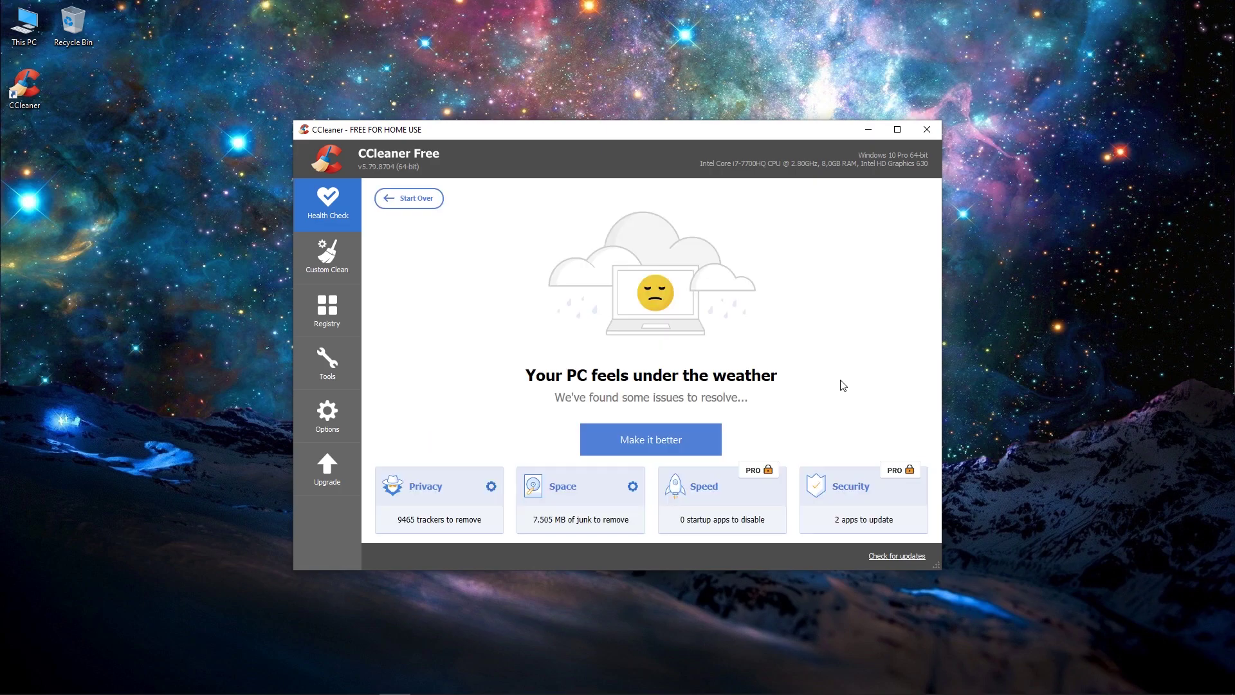
pyautogui.click(659, 438)
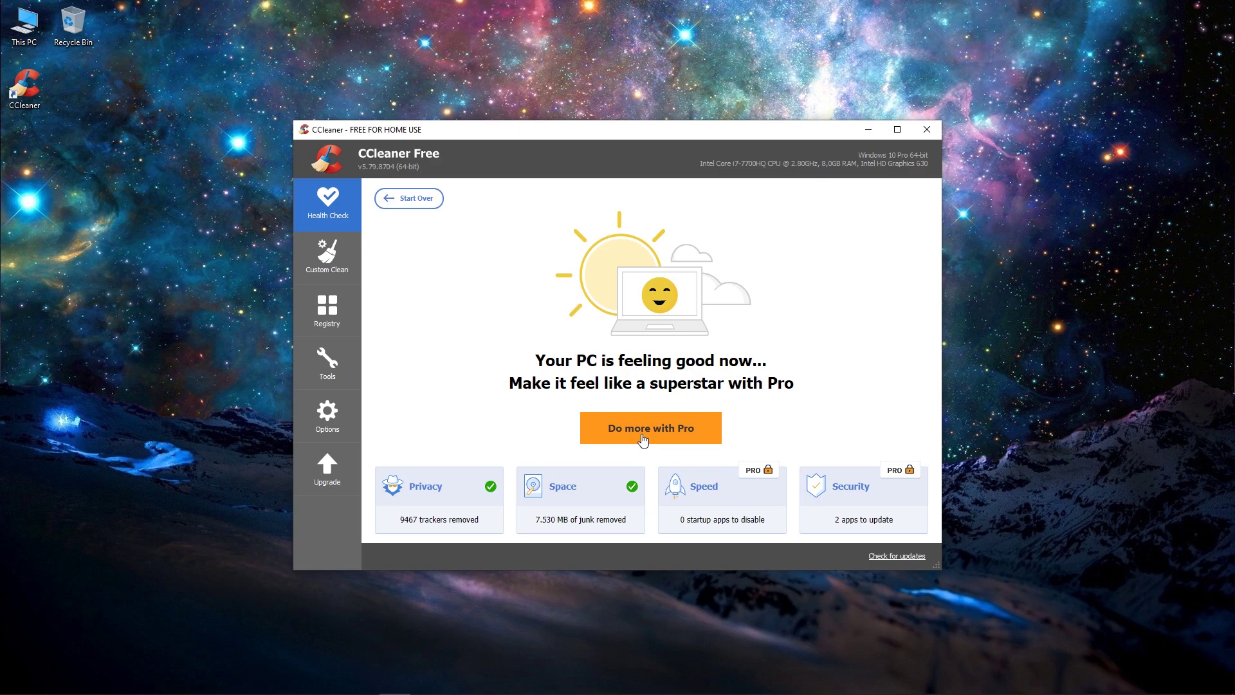
pyautogui.click(925, 129)
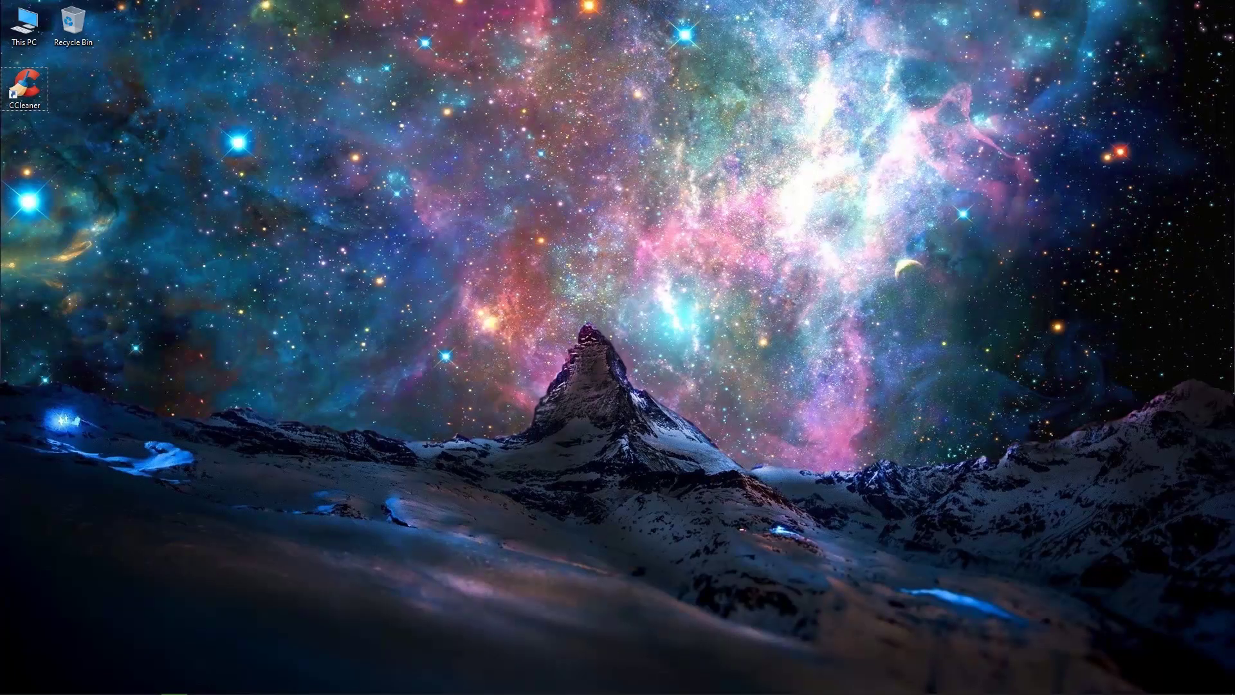
# Open the Apps & features page in Windows Settings.
pyautogui.moveTo(128, 685)
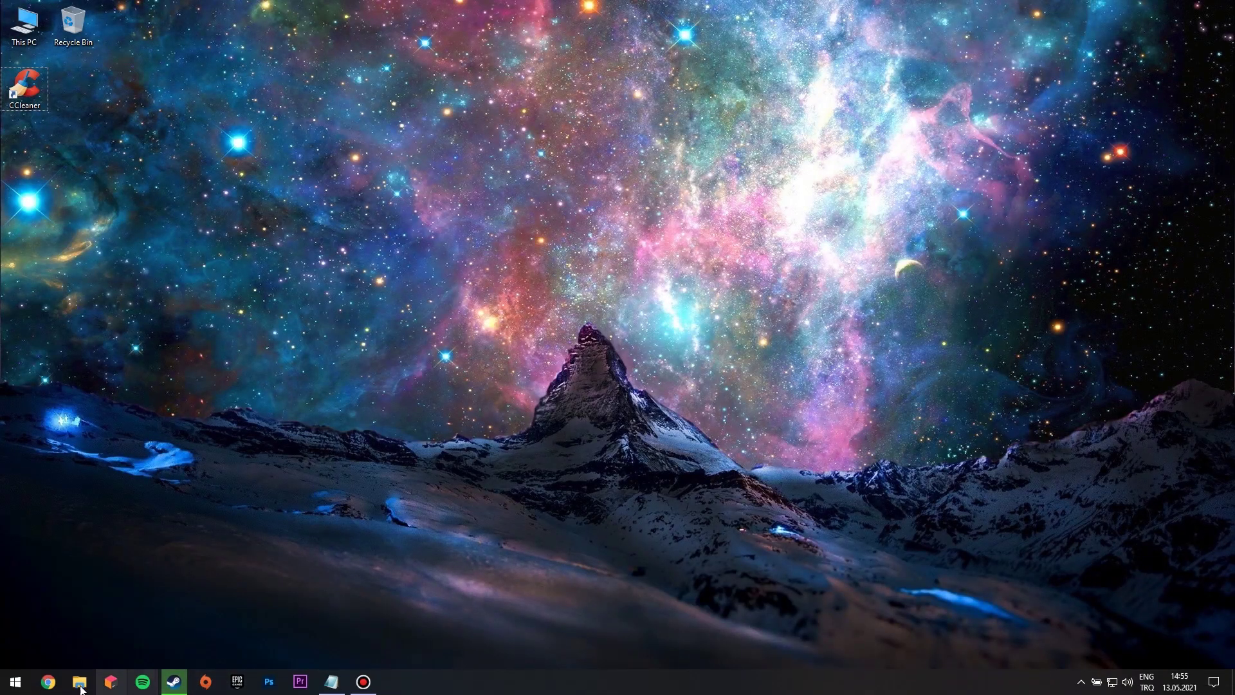
pyautogui.click(15, 682)
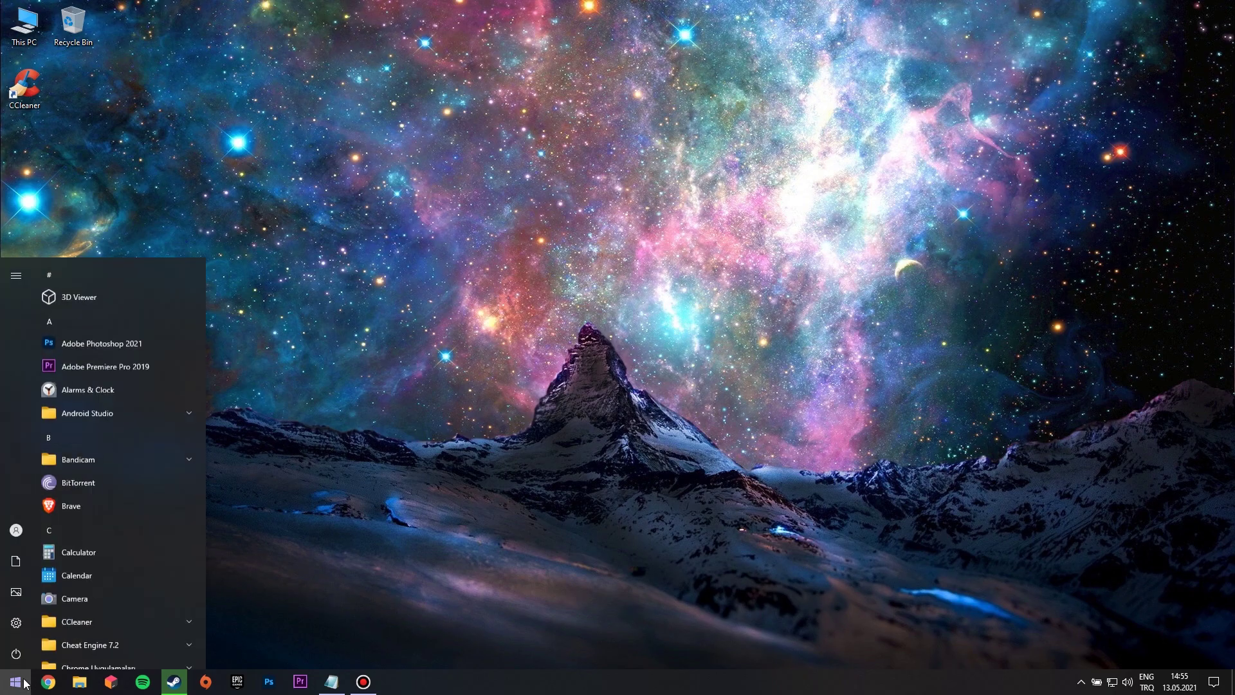
pyautogui.click(16, 622)
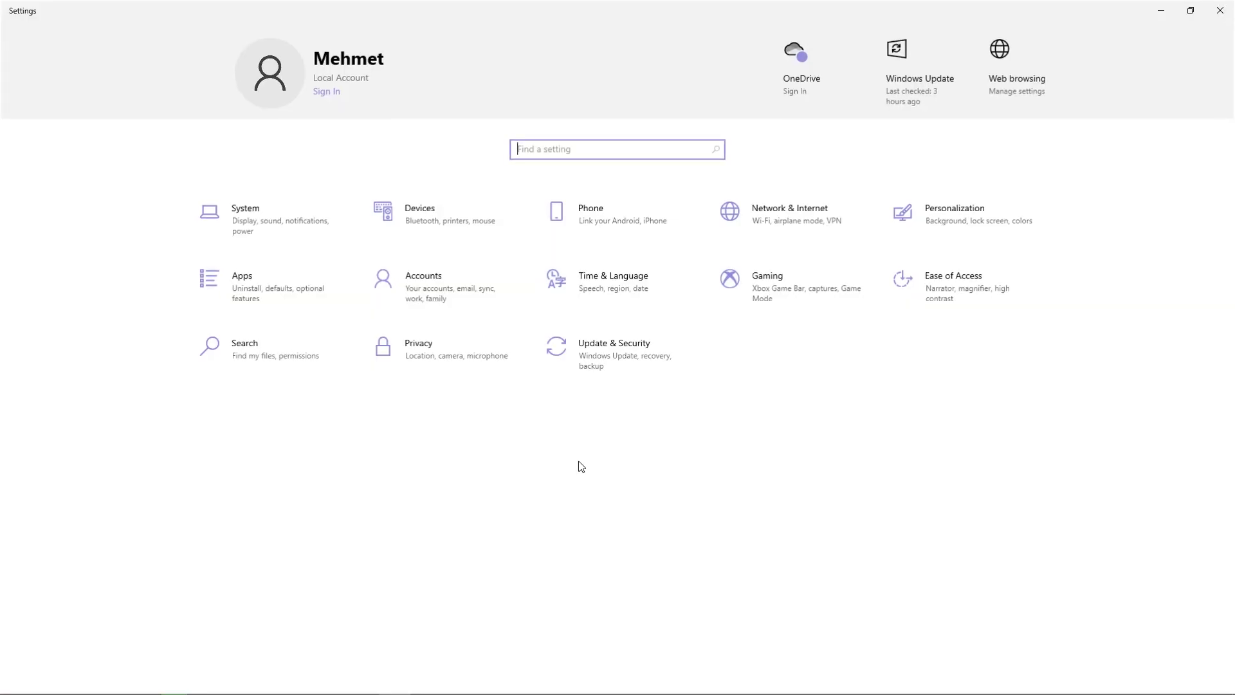
pyautogui.click(284, 297)
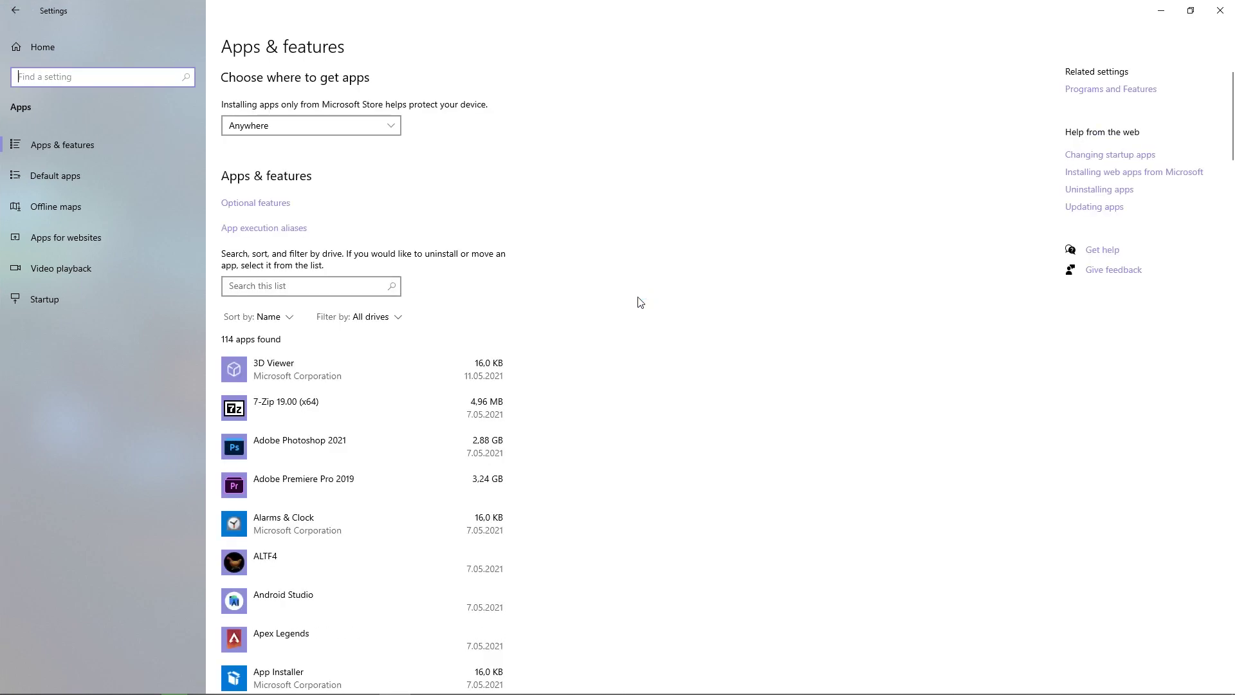
# Uninstall ALTF4 from the list of installed apps.
pyautogui.scroll(-6, 640, 302)
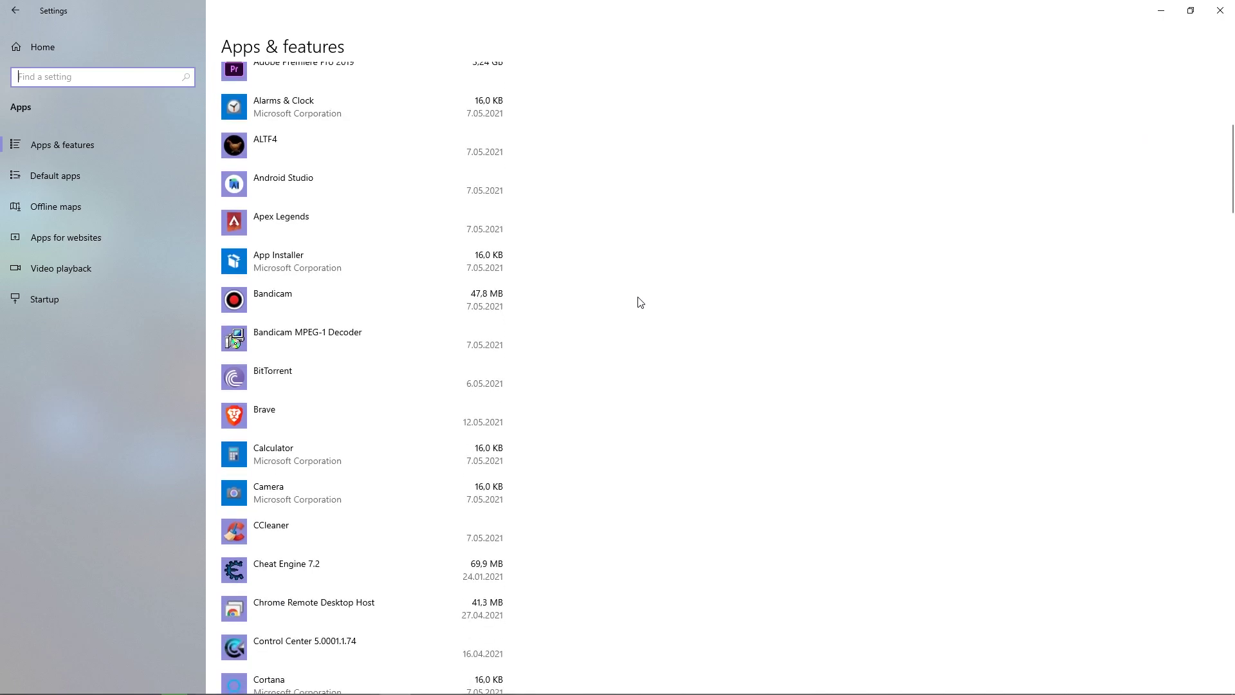
pyautogui.click(373, 160)
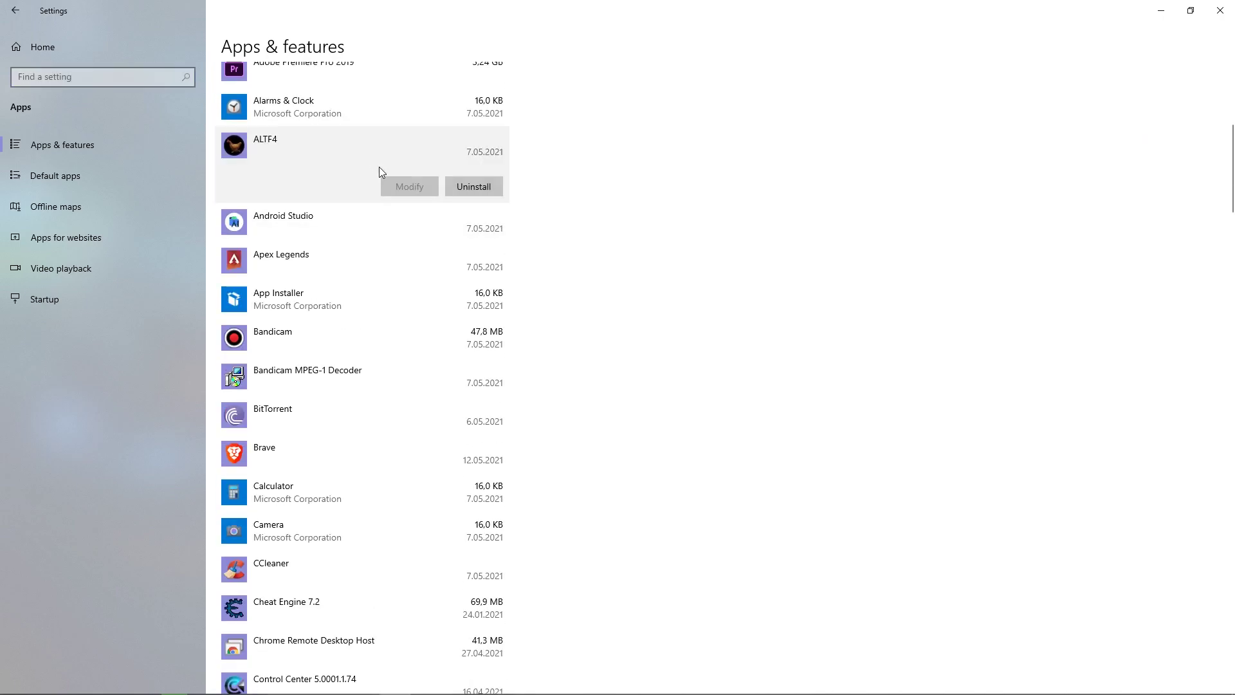
pyautogui.click(476, 189)
pyautogui.click(551, 157)
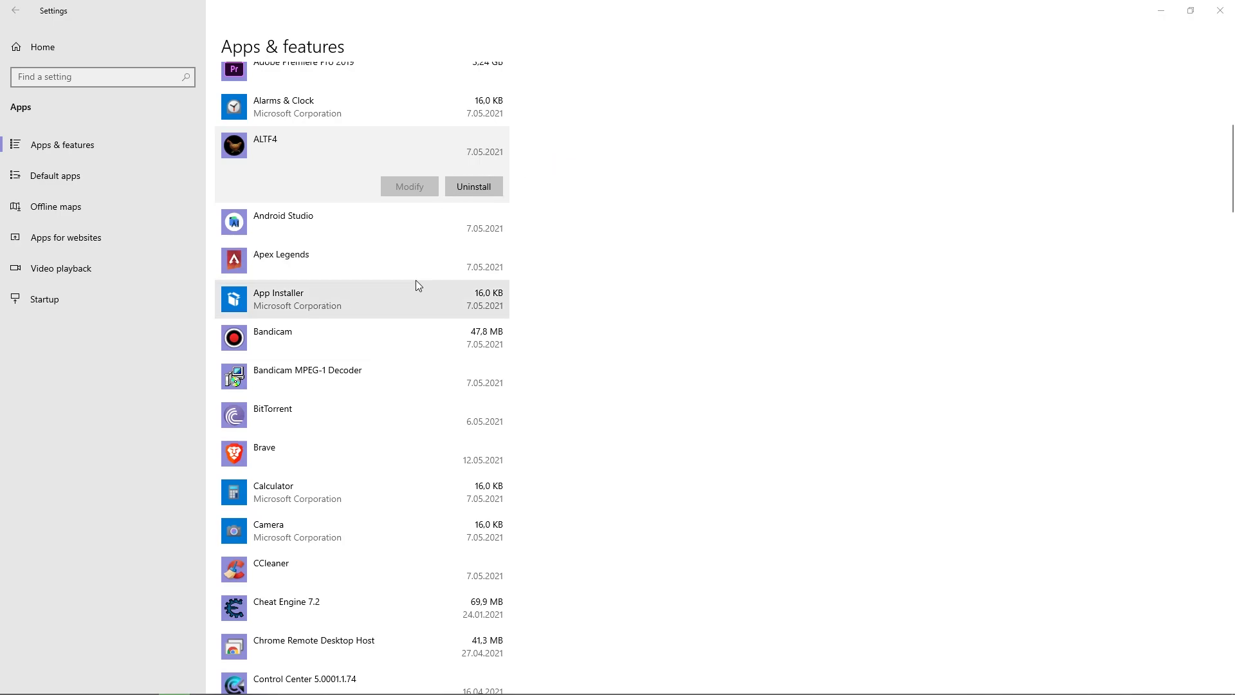
# Uninstall FIFA 21 from the installed apps, including all its add-ons, bonuses and game files.
pyautogui.scroll(-2, 415, 280)
pyautogui.scroll(3, 415, 283)
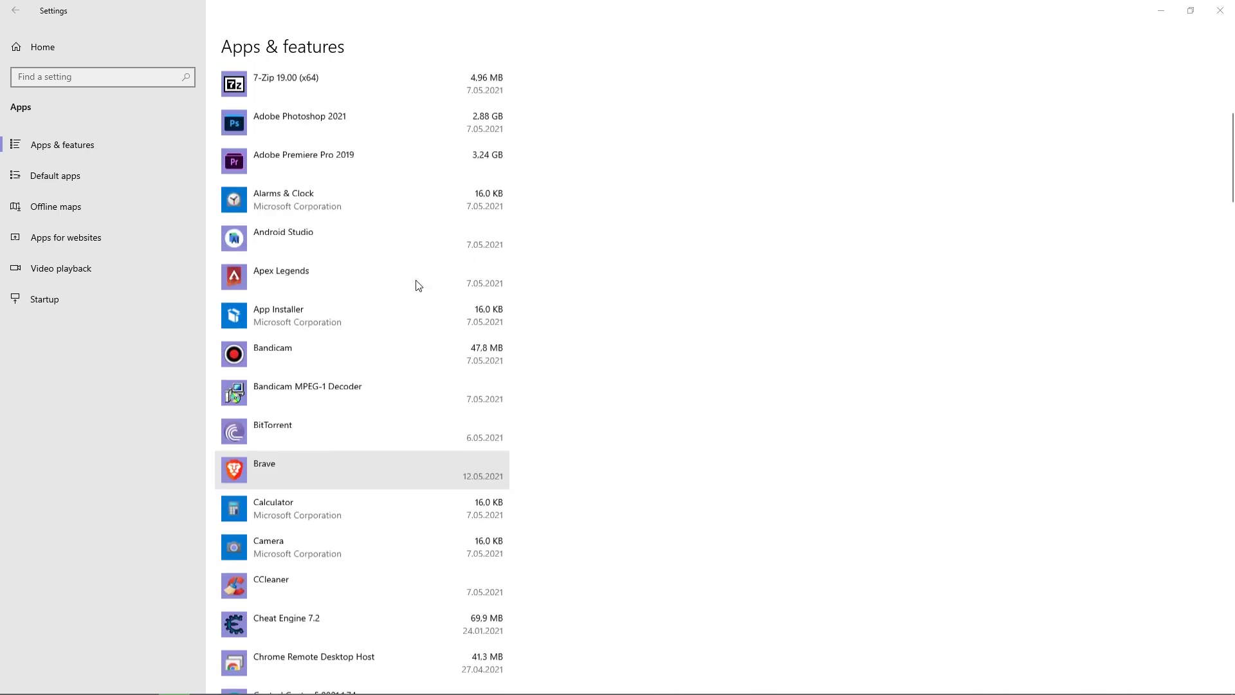
pyautogui.scroll(-3, 415, 283)
pyautogui.scroll(-7, 417, 287)
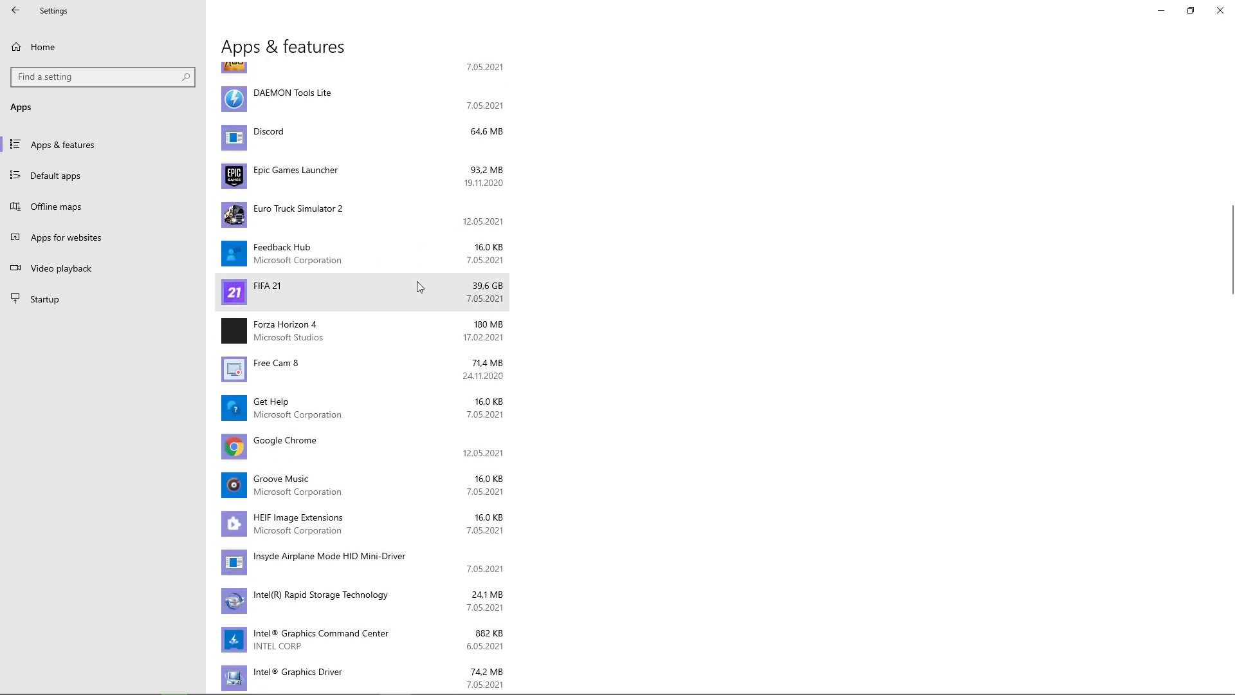
pyautogui.click(416, 284)
pyautogui.click(482, 346)
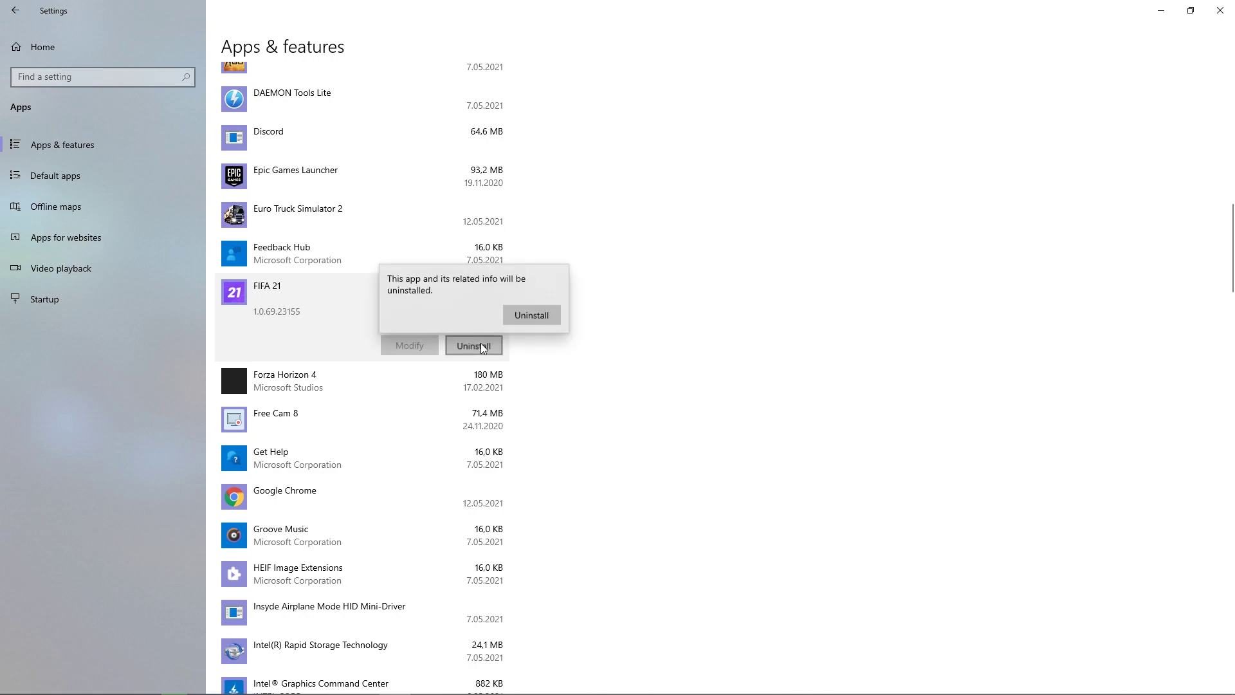
pyautogui.click(522, 316)
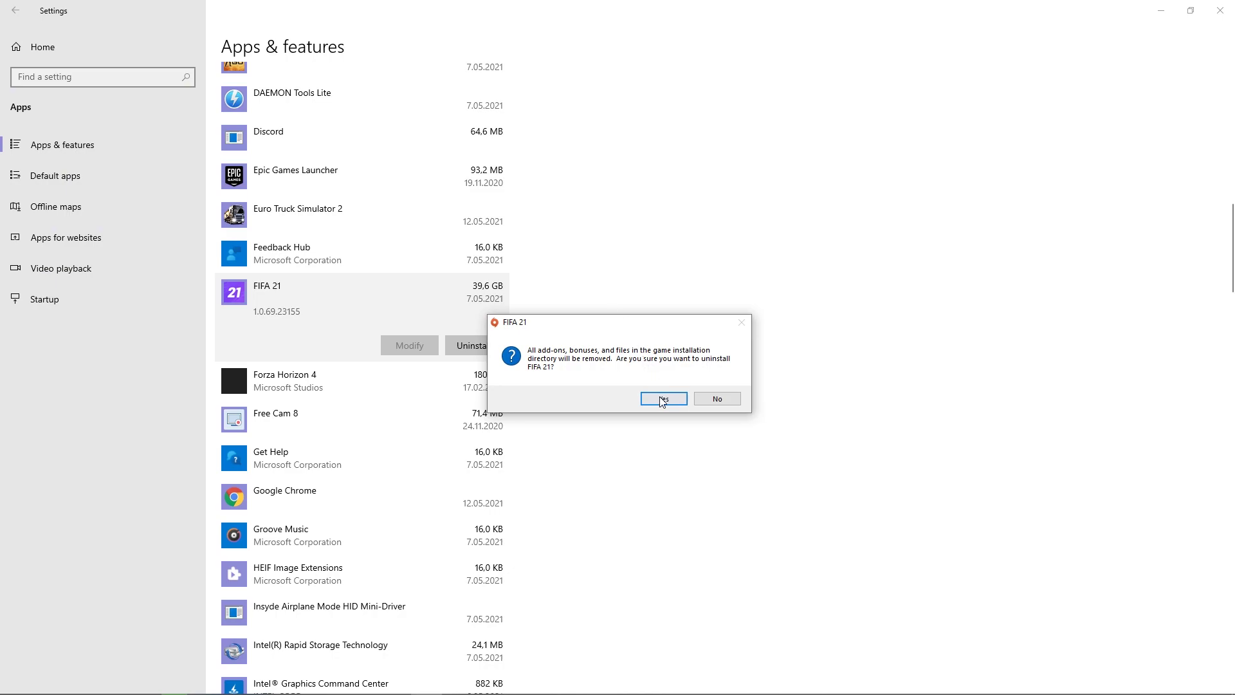
pyautogui.click(663, 400)
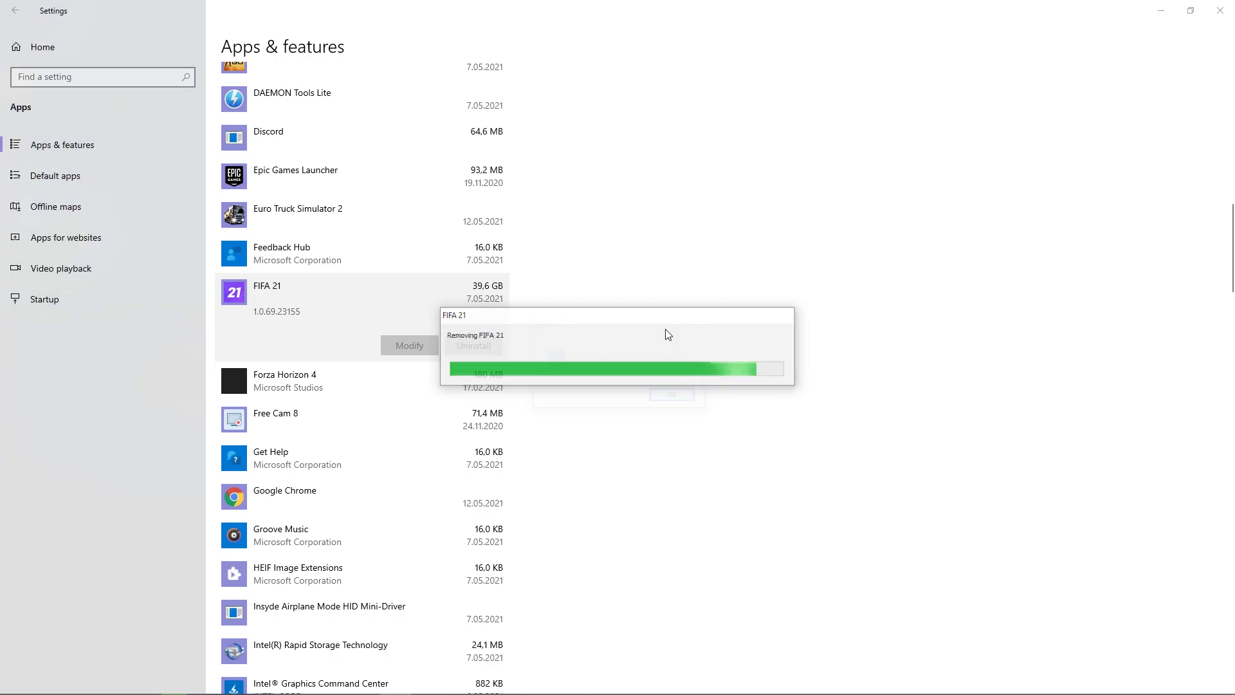
pyautogui.click(673, 395)
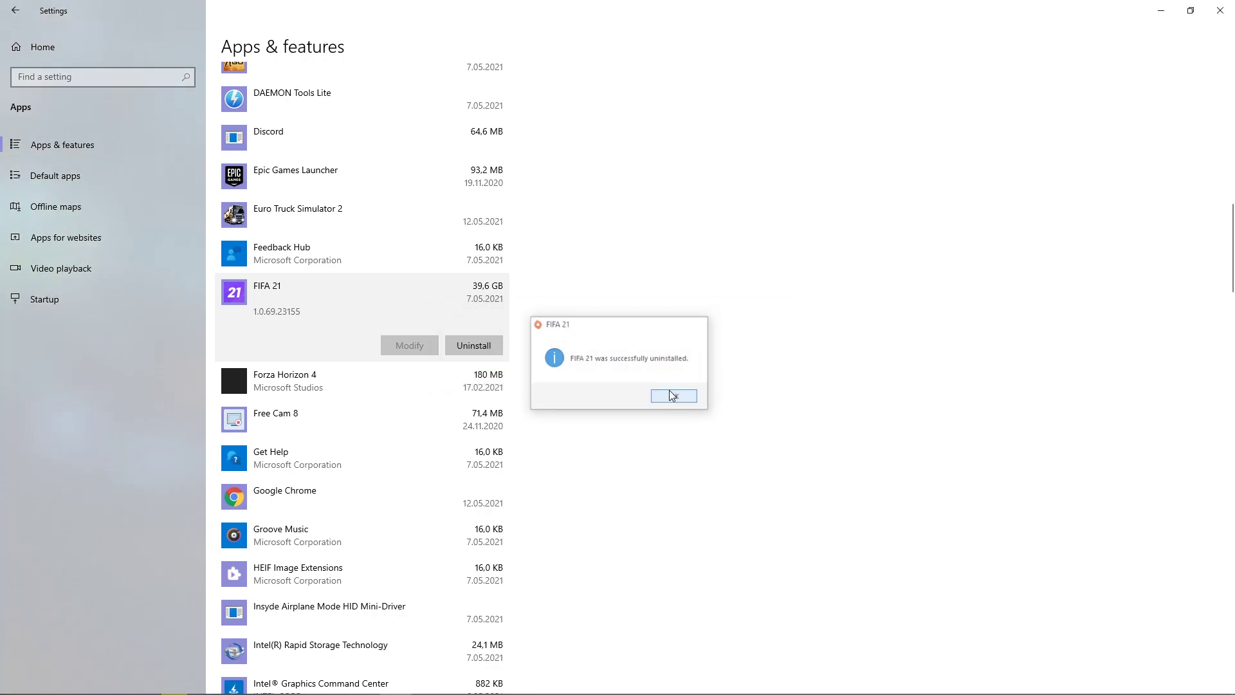
# Uninstall Need for Speed Heat together with its add-ons and game files from the installed apps.
pyautogui.scroll(-3, 486, 483)
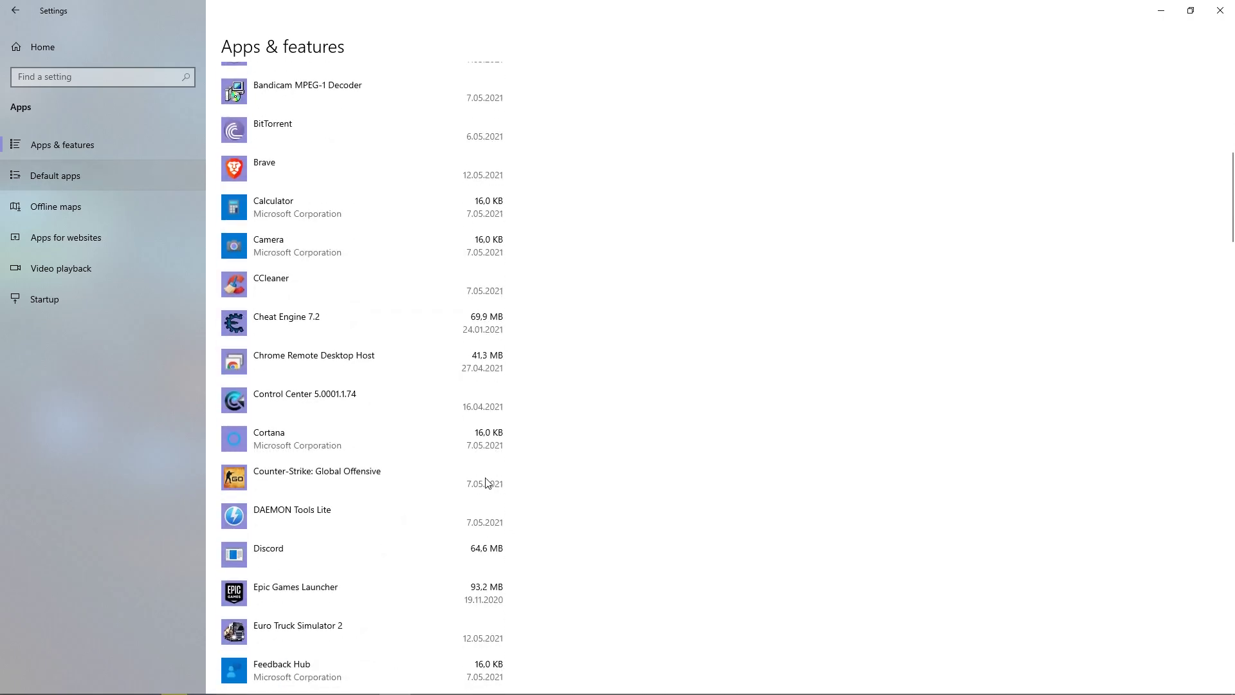
pyautogui.scroll(-4, 487, 482)
pyautogui.scroll(-7, 487, 483)
pyautogui.scroll(-8, 487, 482)
pyautogui.scroll(-8, 487, 482)
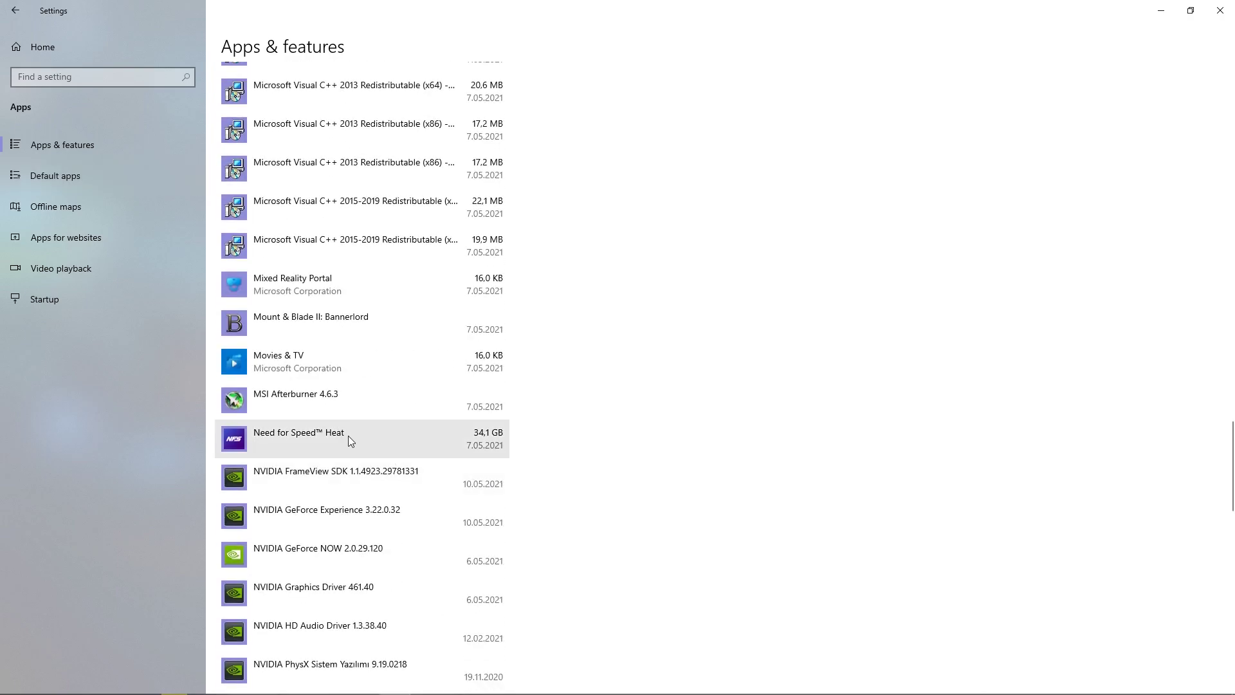
pyautogui.click(349, 435)
pyautogui.click(472, 489)
pyautogui.click(529, 459)
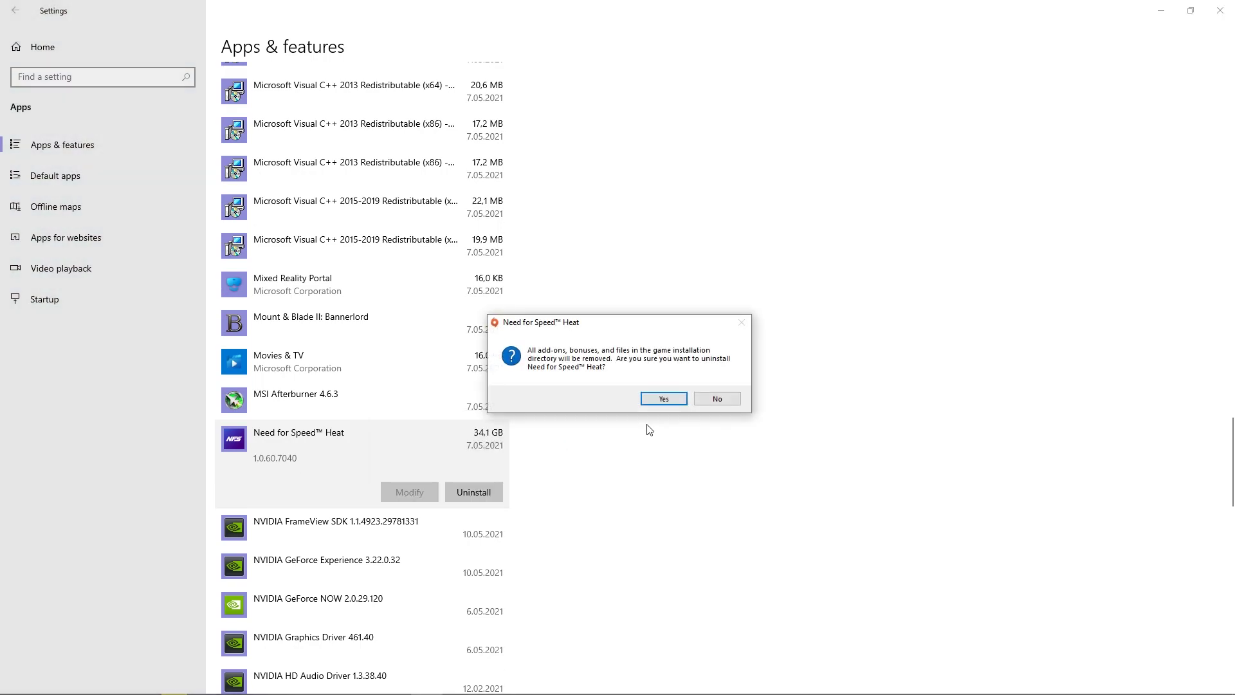
pyautogui.click(665, 399)
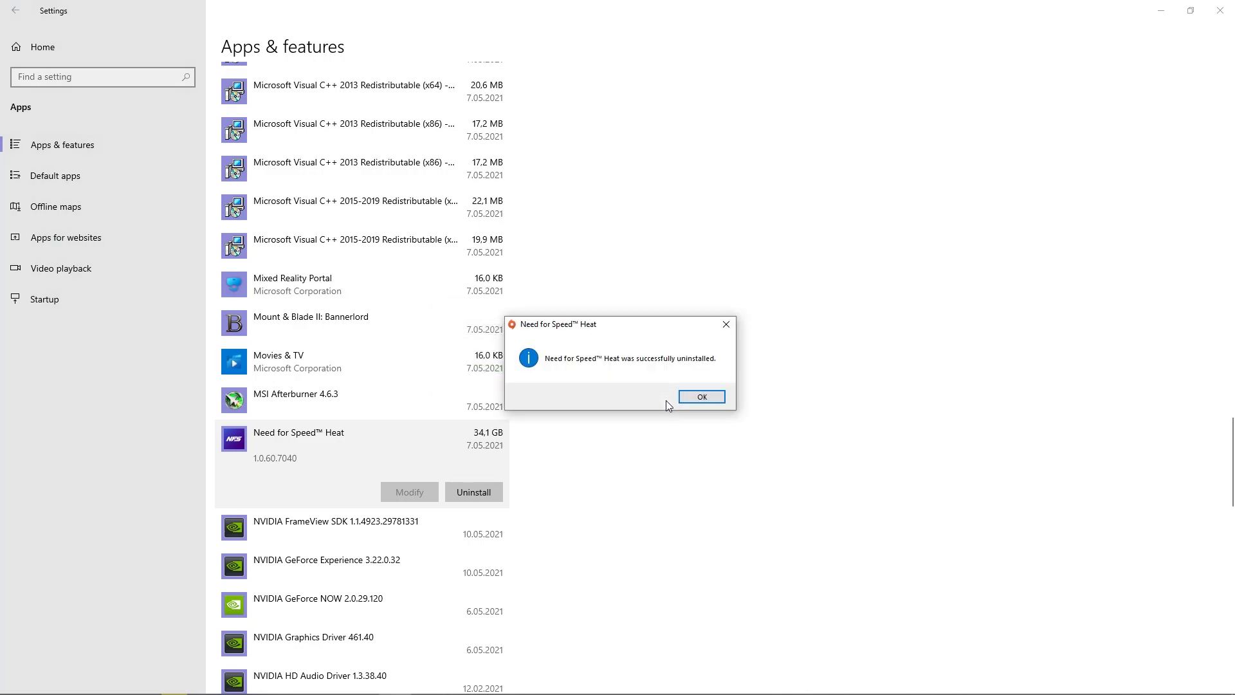
pyautogui.click(704, 398)
# Uninstall Ubisoft Connect through its uninstall wizard, removing it from its default program folder.
pyautogui.scroll(-5, 701, 404)
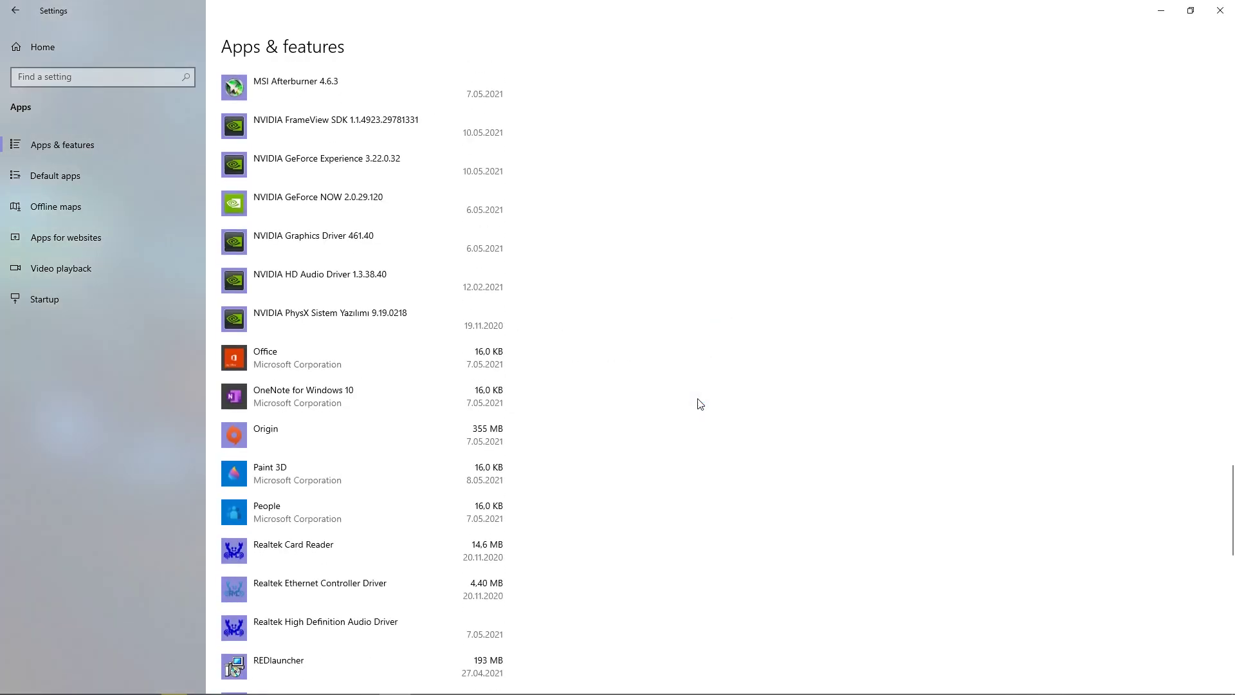
pyautogui.scroll(-6, 701, 404)
pyautogui.scroll(-6, 700, 404)
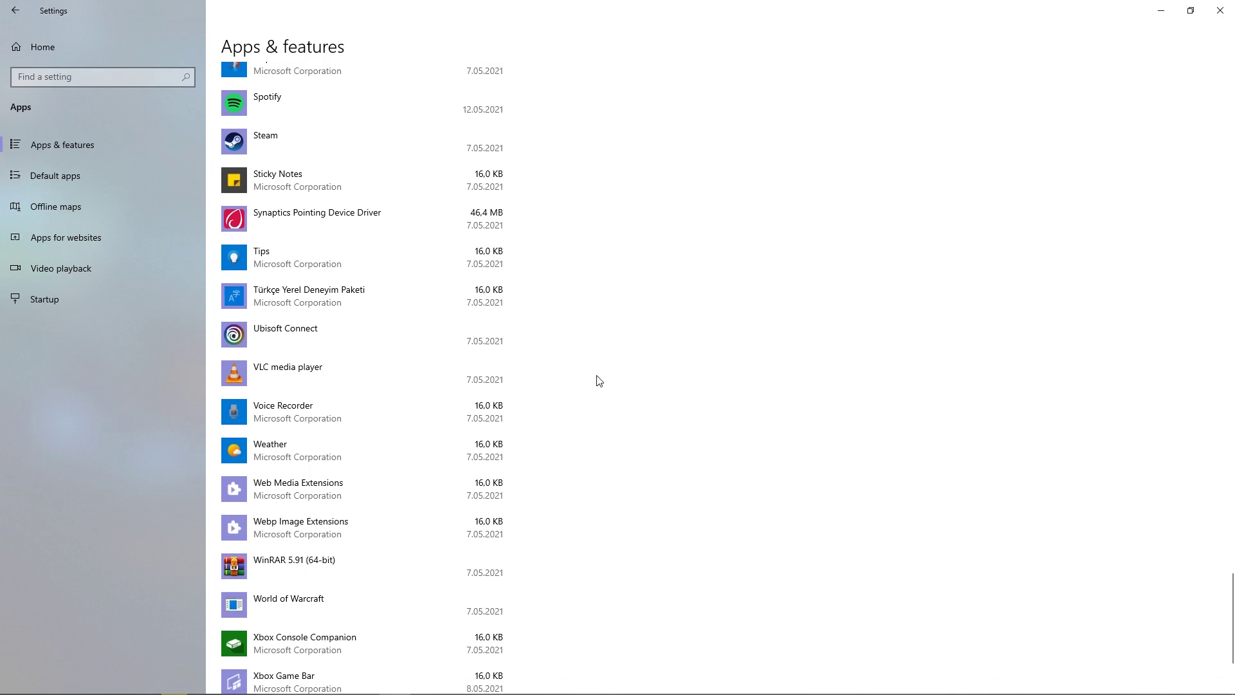
pyautogui.click(456, 347)
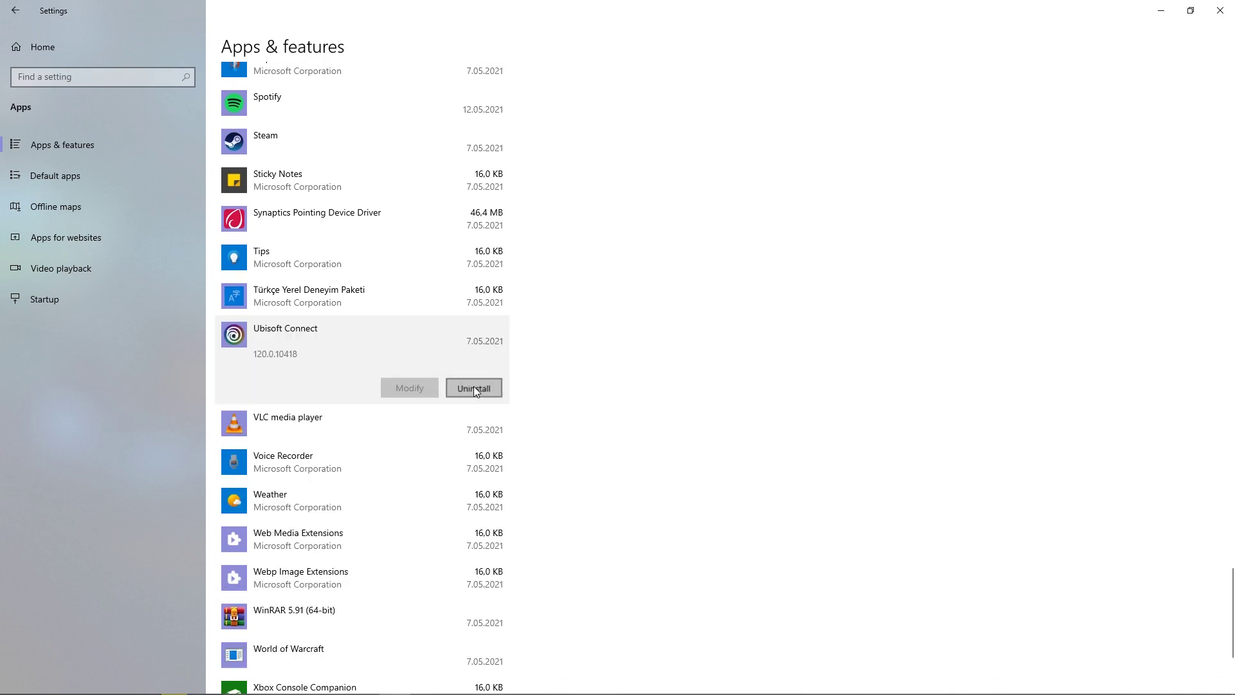
pyautogui.click(474, 386)
pyautogui.click(543, 359)
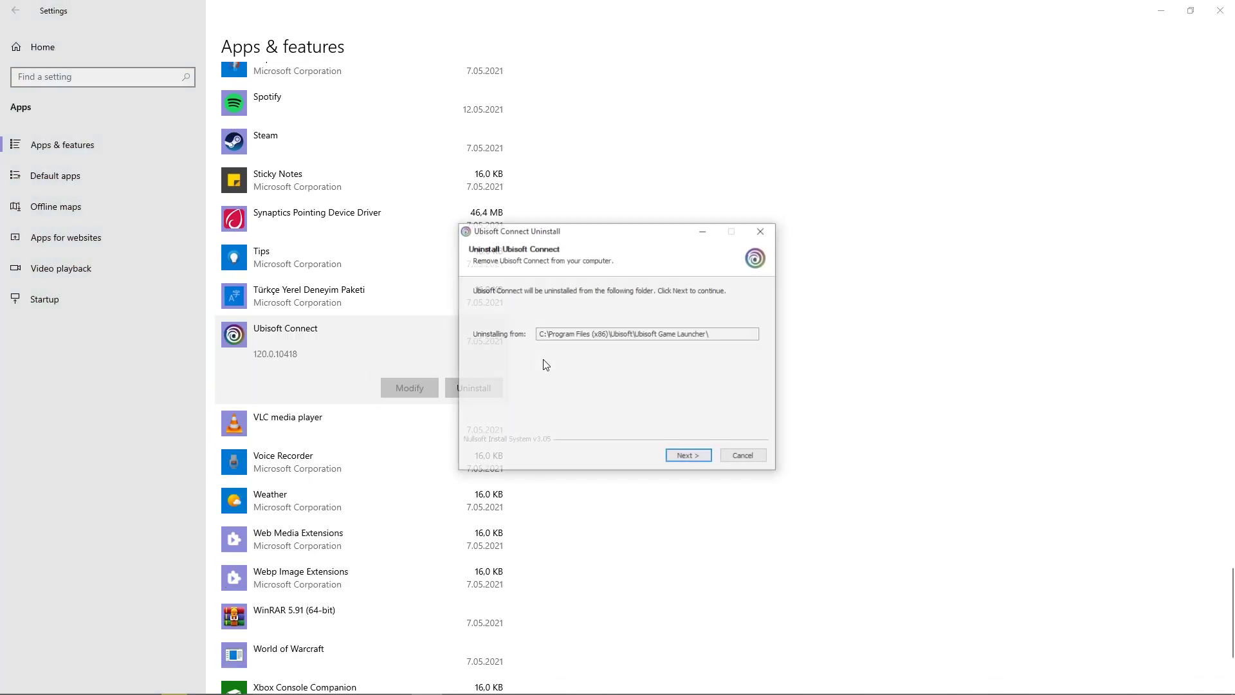
pyautogui.click(688, 456)
pyautogui.click(687, 454)
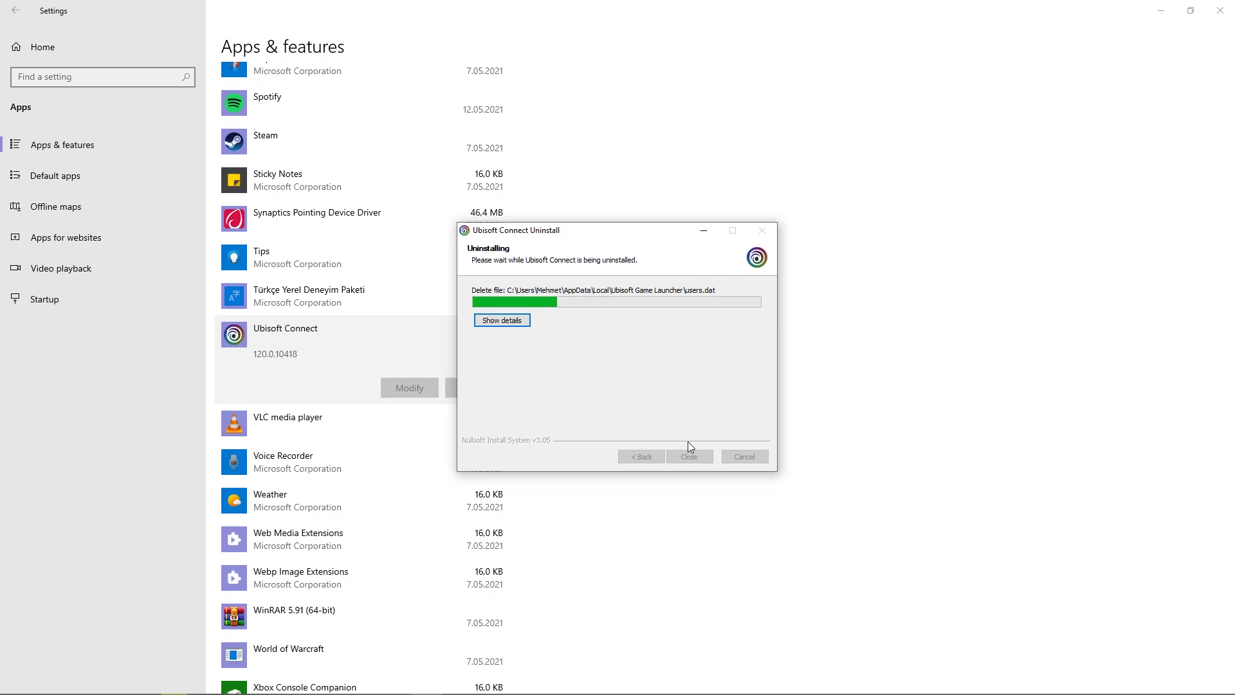
pyautogui.click(690, 457)
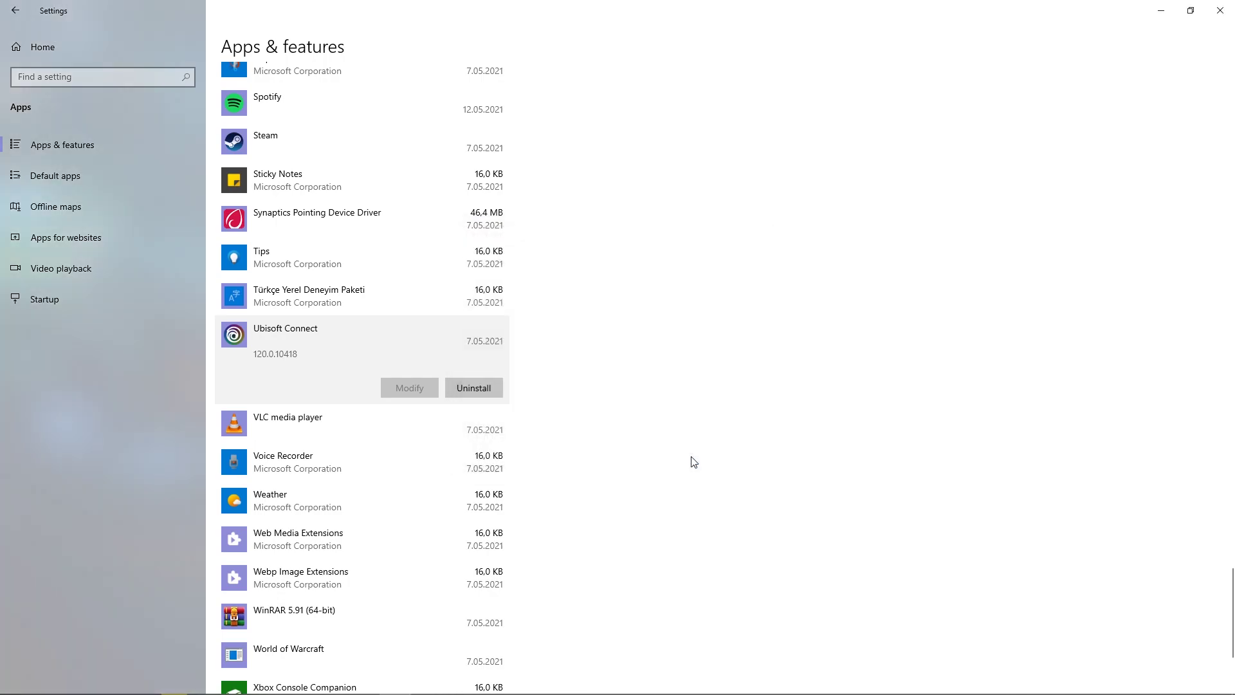
# Review the remaining installed apps from the end of the list upwards for other unneeded programs.
pyautogui.scroll(-3, 693, 461)
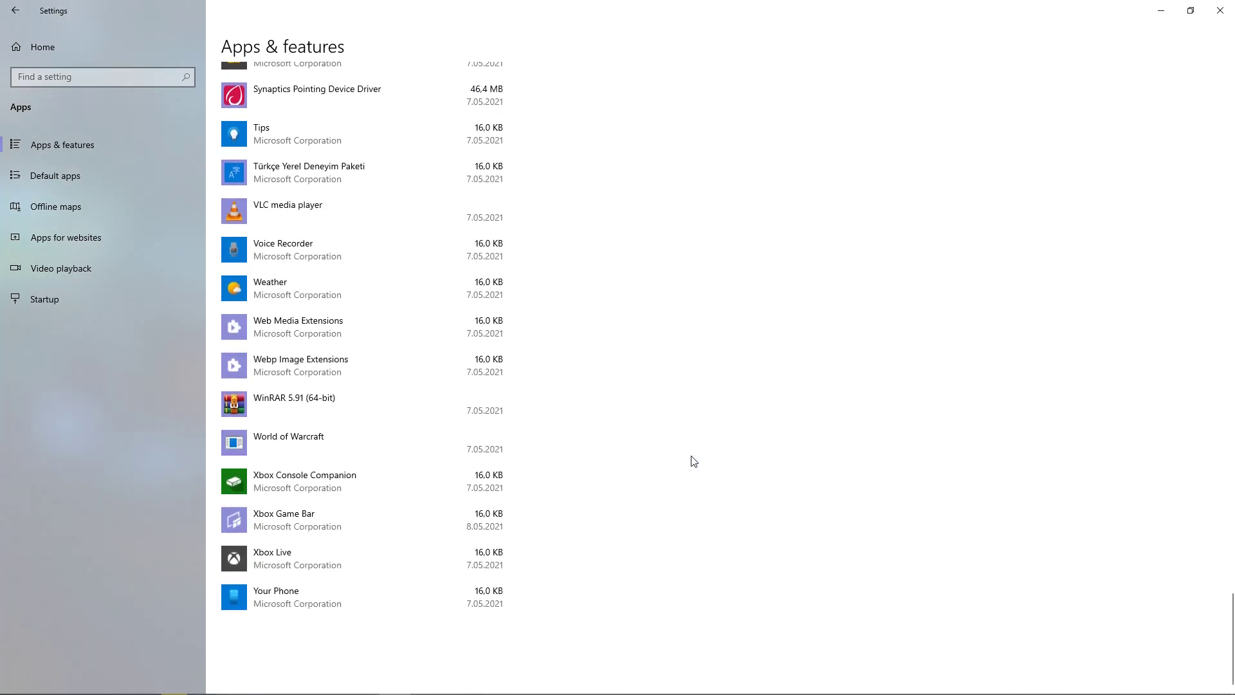
pyautogui.scroll(10, 693, 460)
pyautogui.scroll(4, 693, 459)
pyautogui.scroll(4, 693, 459)
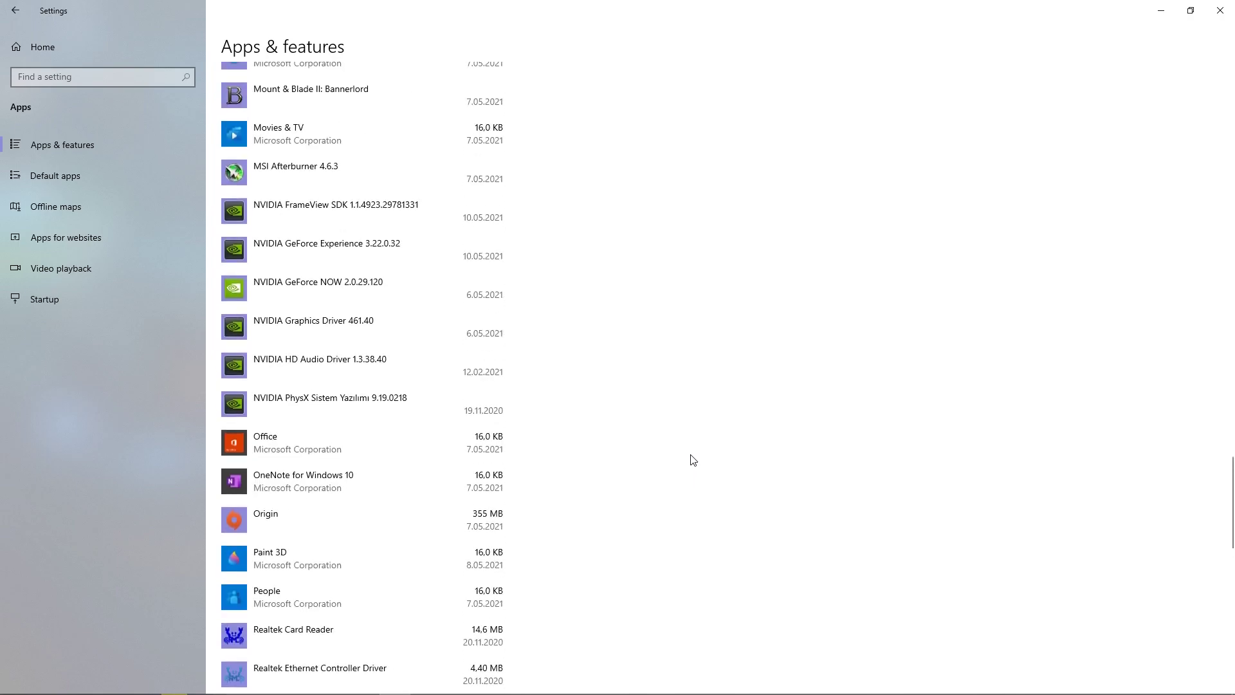
pyautogui.scroll(9, 692, 459)
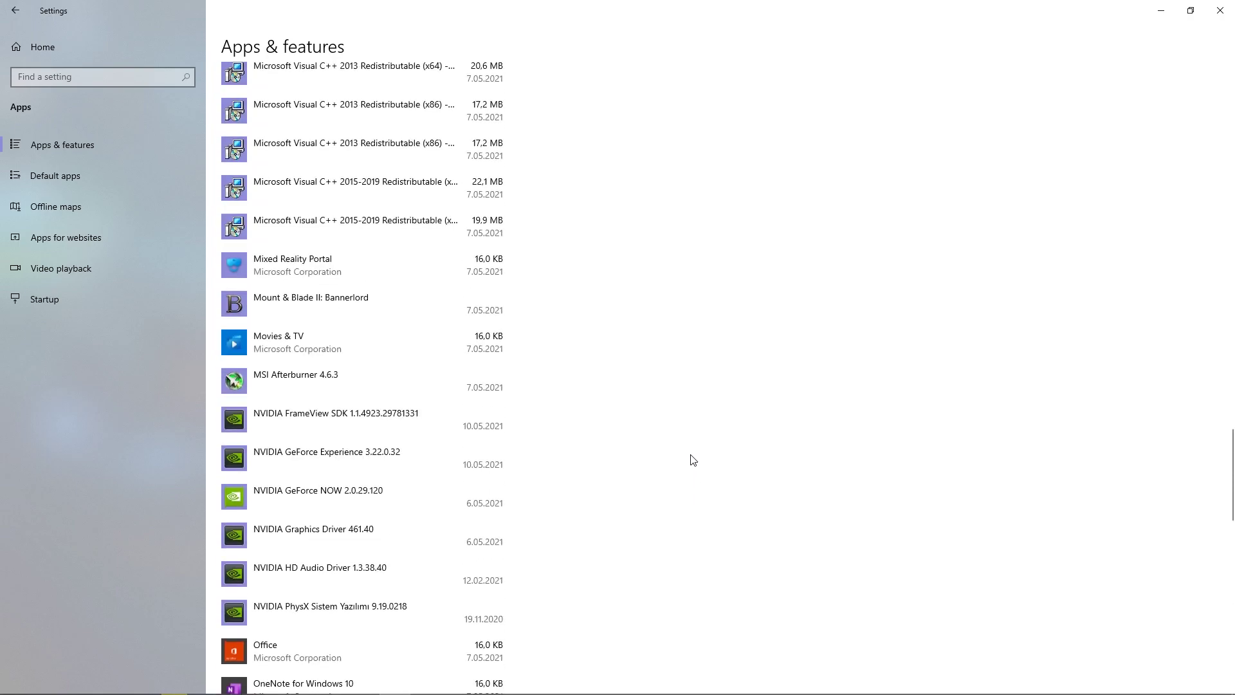
pyautogui.scroll(12, 692, 460)
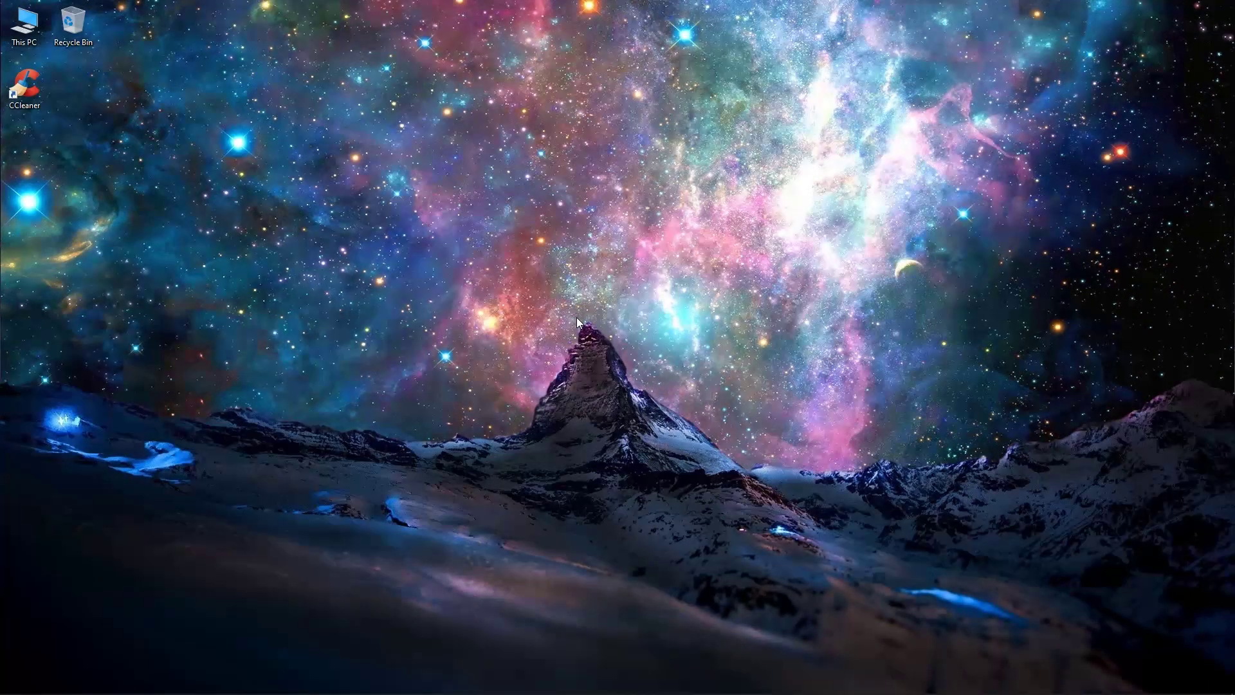
# Open the Windows Update page under Update & Security in Windows Settings.
pyautogui.moveTo(186, 692)
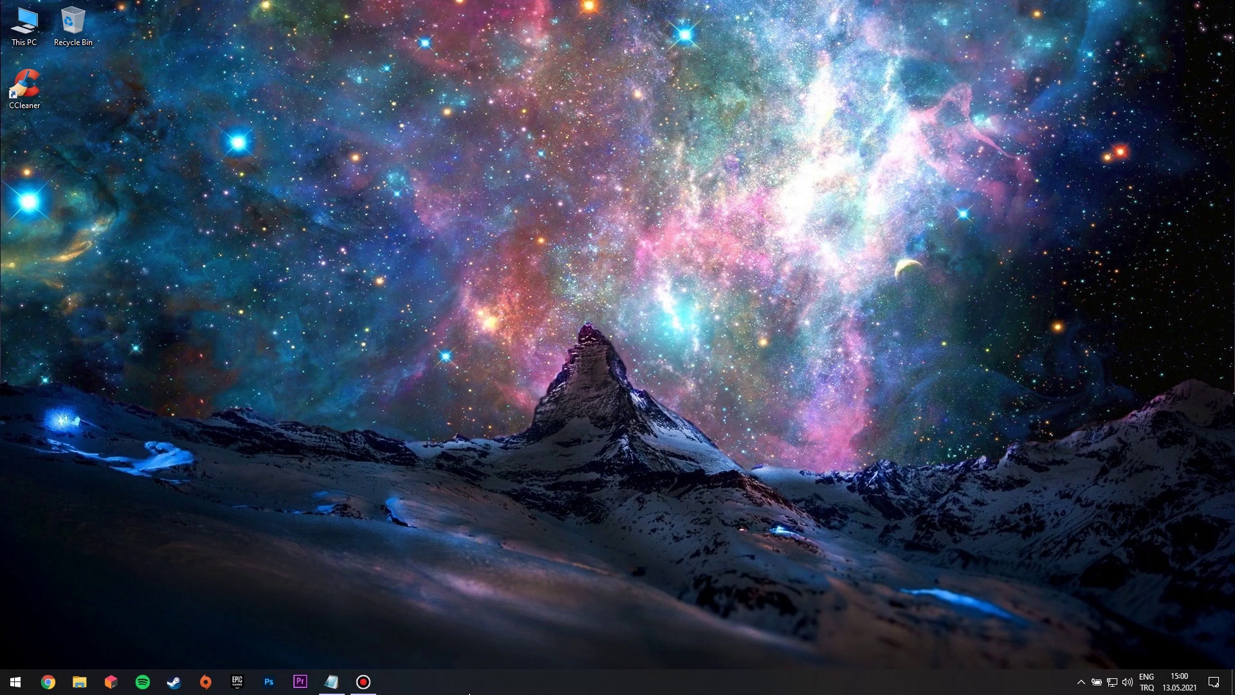
pyautogui.click(3, 685)
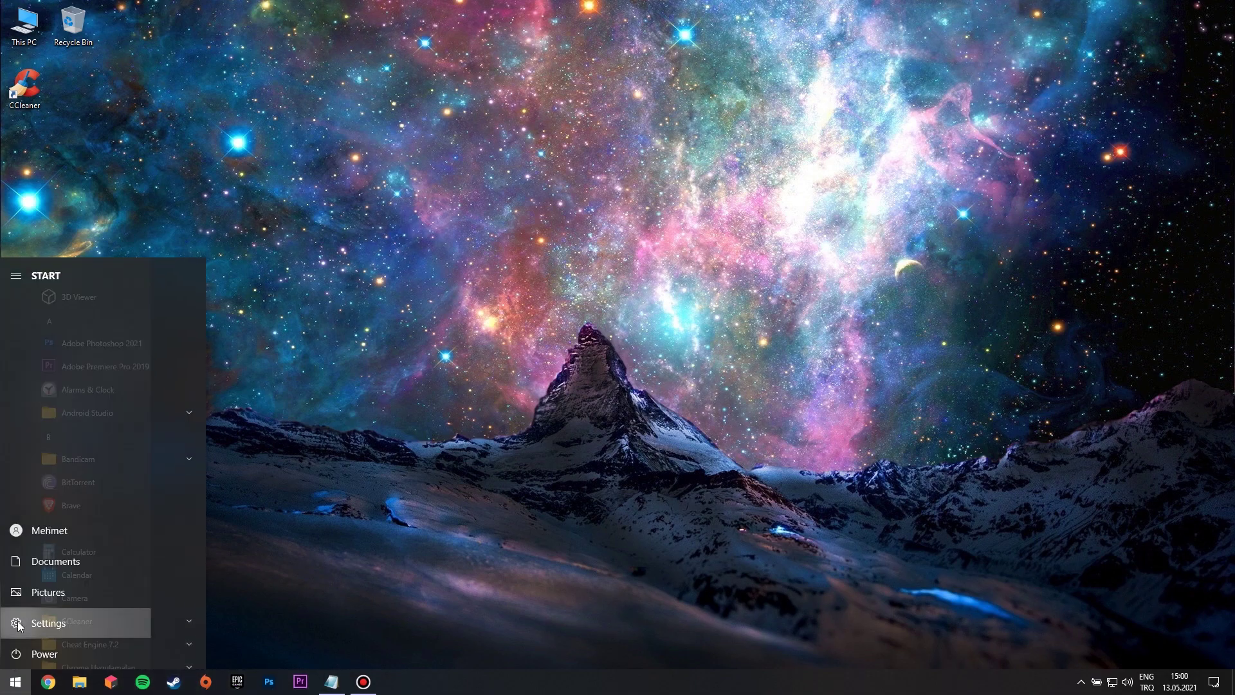
pyautogui.click(17, 625)
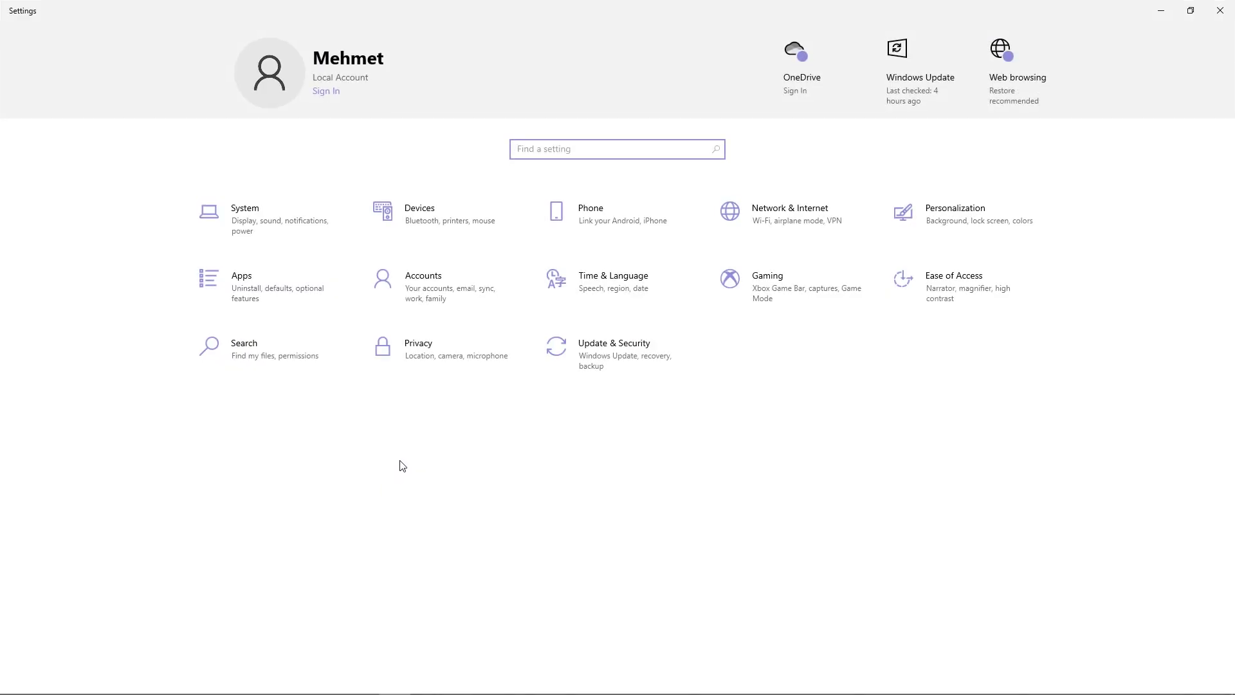
pyautogui.click(603, 362)
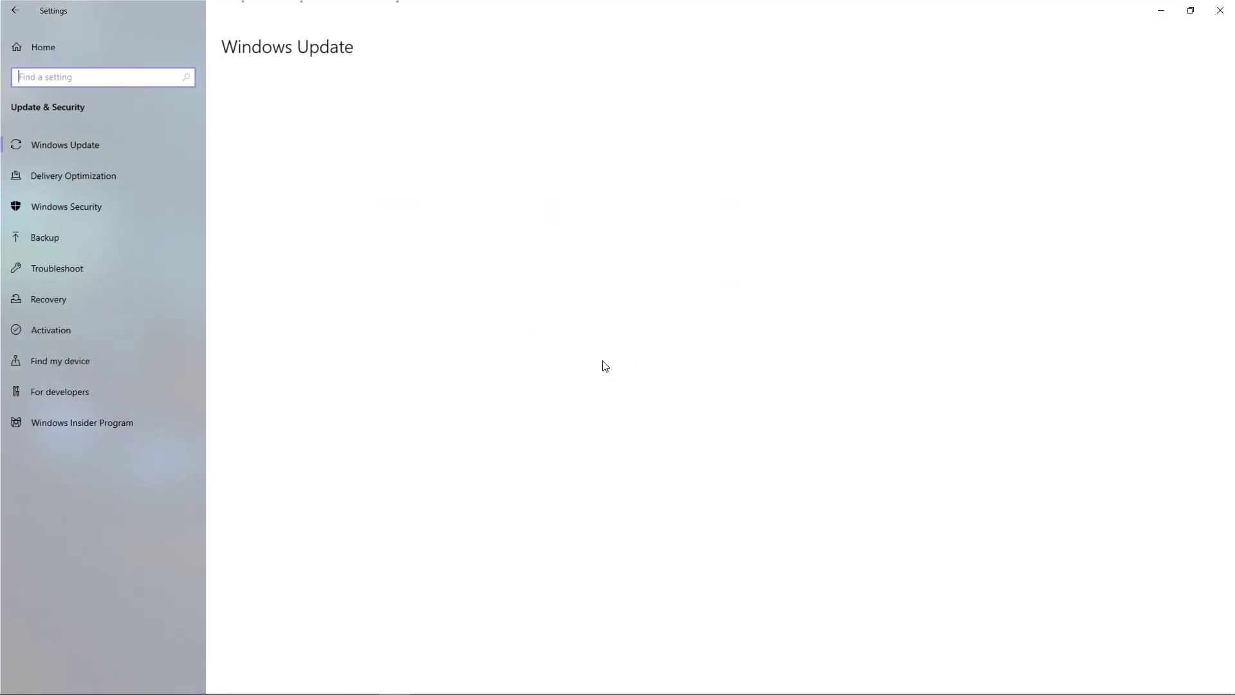
# Open the reputation-based protection settings under App & browser control in Windows Security.
pyautogui.click(95, 217)
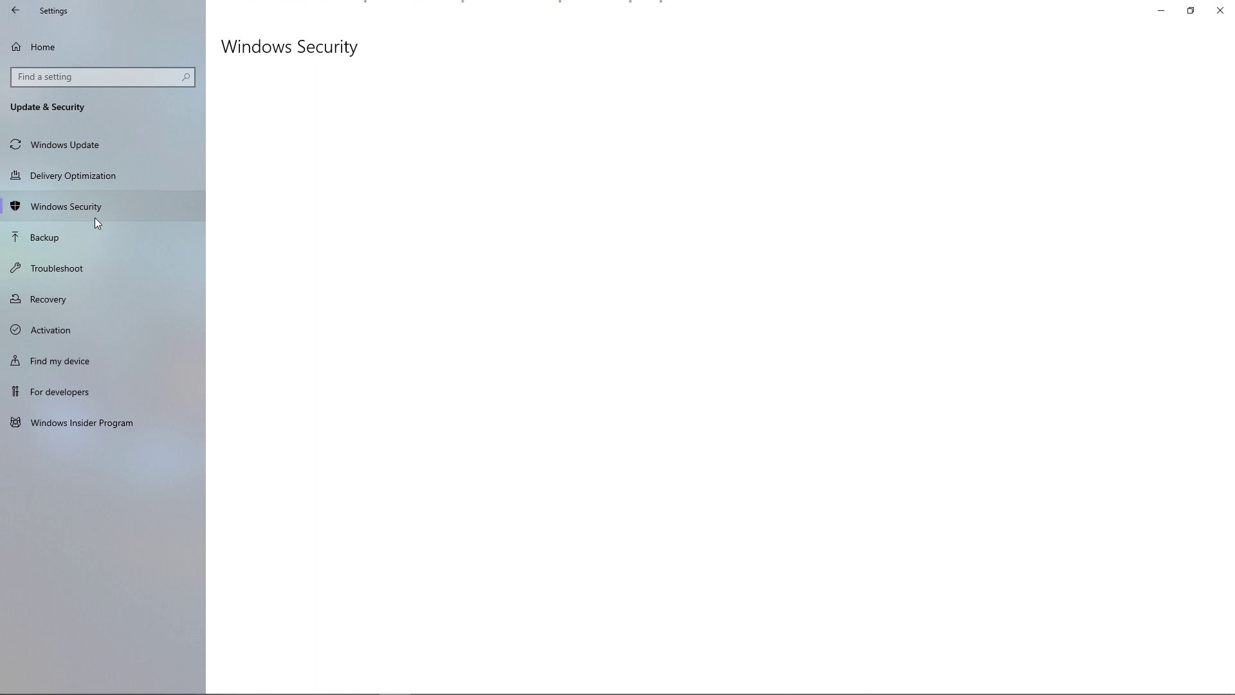
pyautogui.click(289, 112)
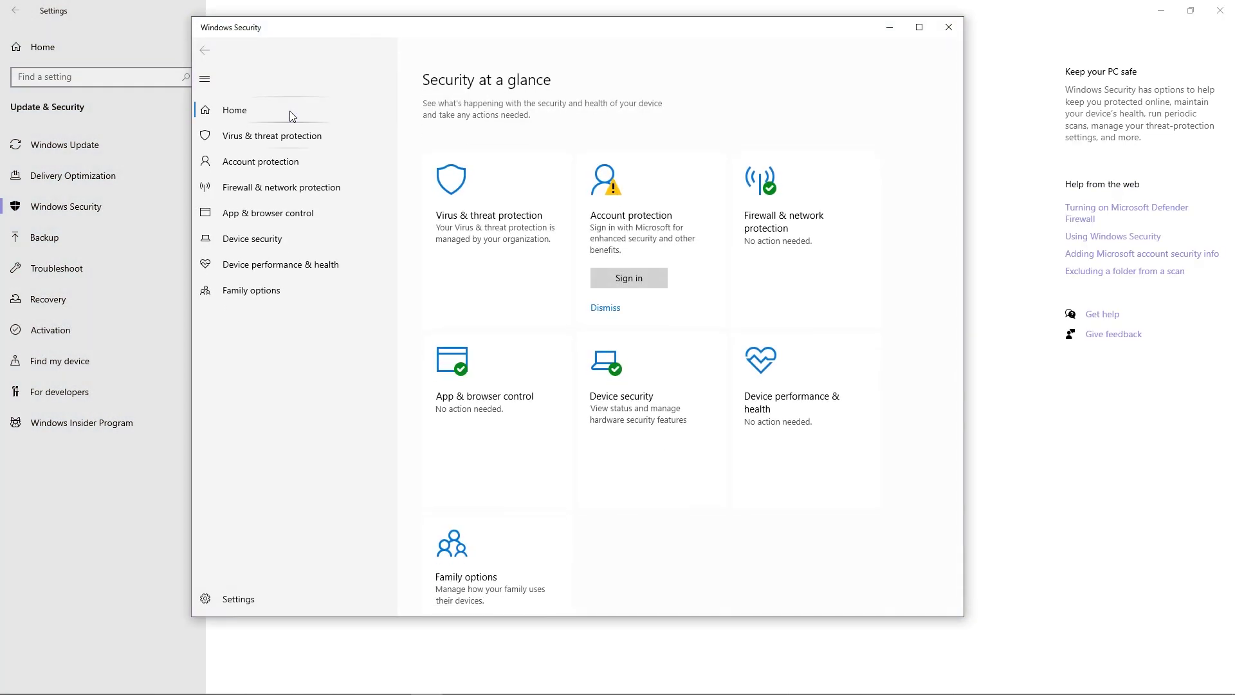
pyautogui.click(262, 214)
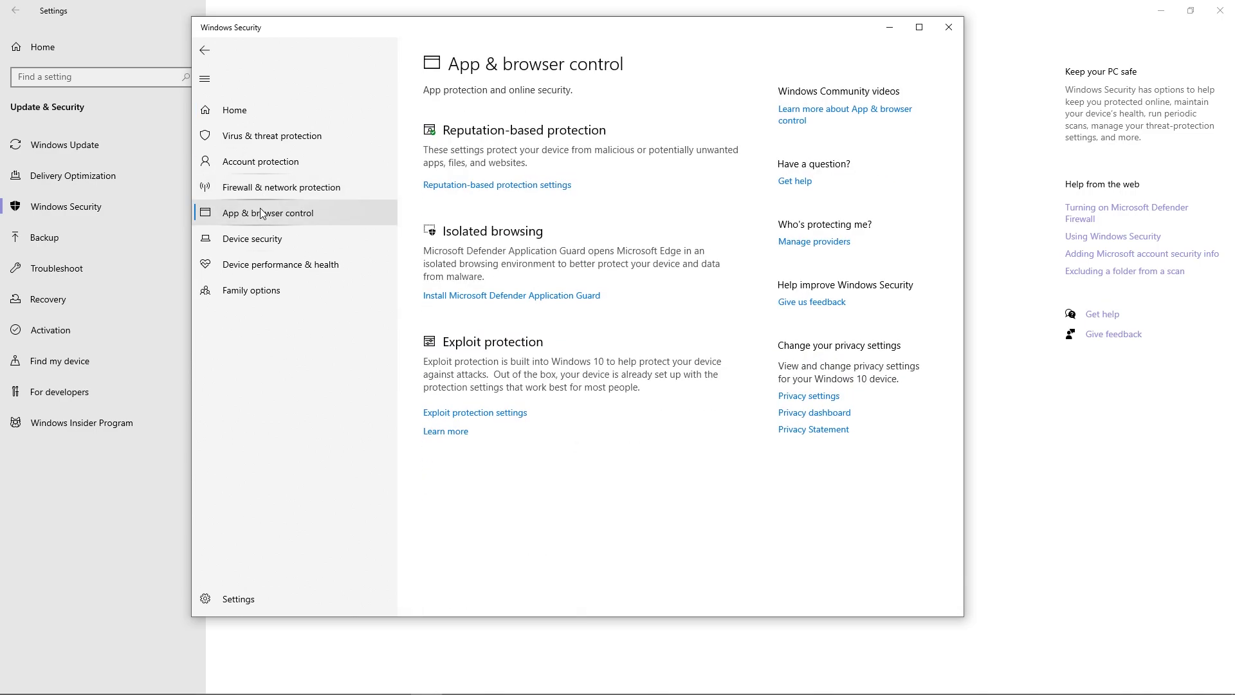
pyautogui.click(538, 188)
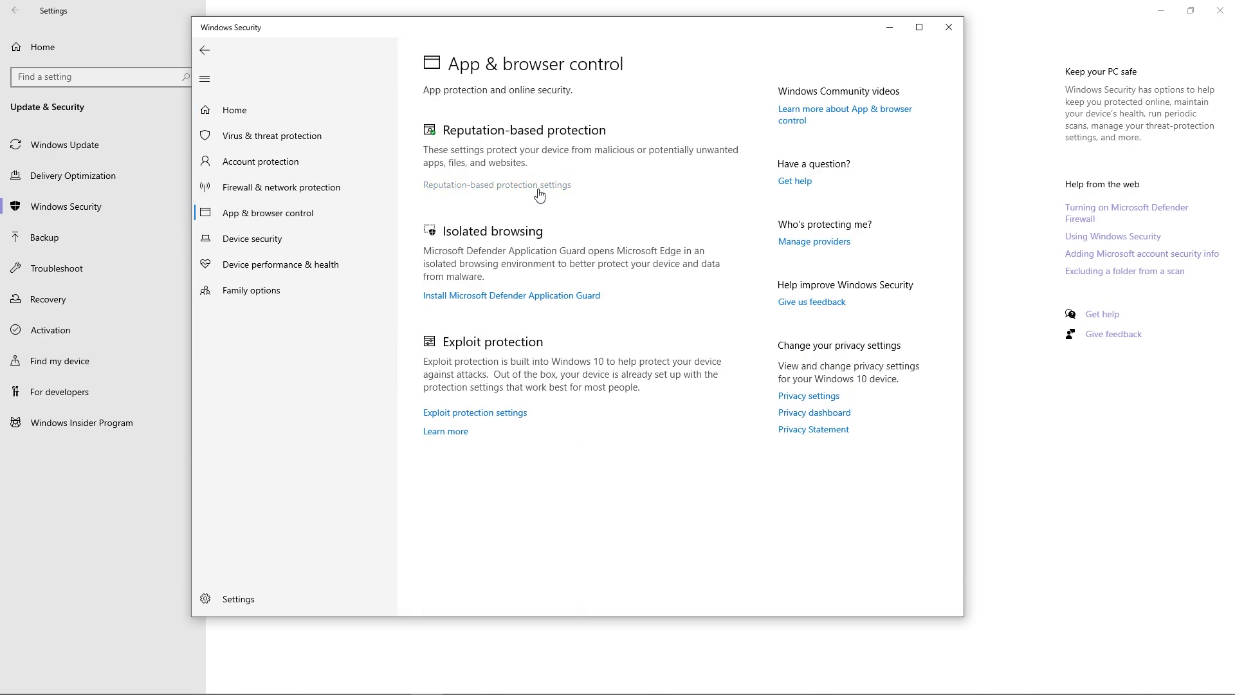
# Turn off Check apps and files and SmartScreen for both Microsoft Edge and Microsoft Store apps, and close the security and settings windows.
pyautogui.click(439, 215)
pyautogui.click(440, 337)
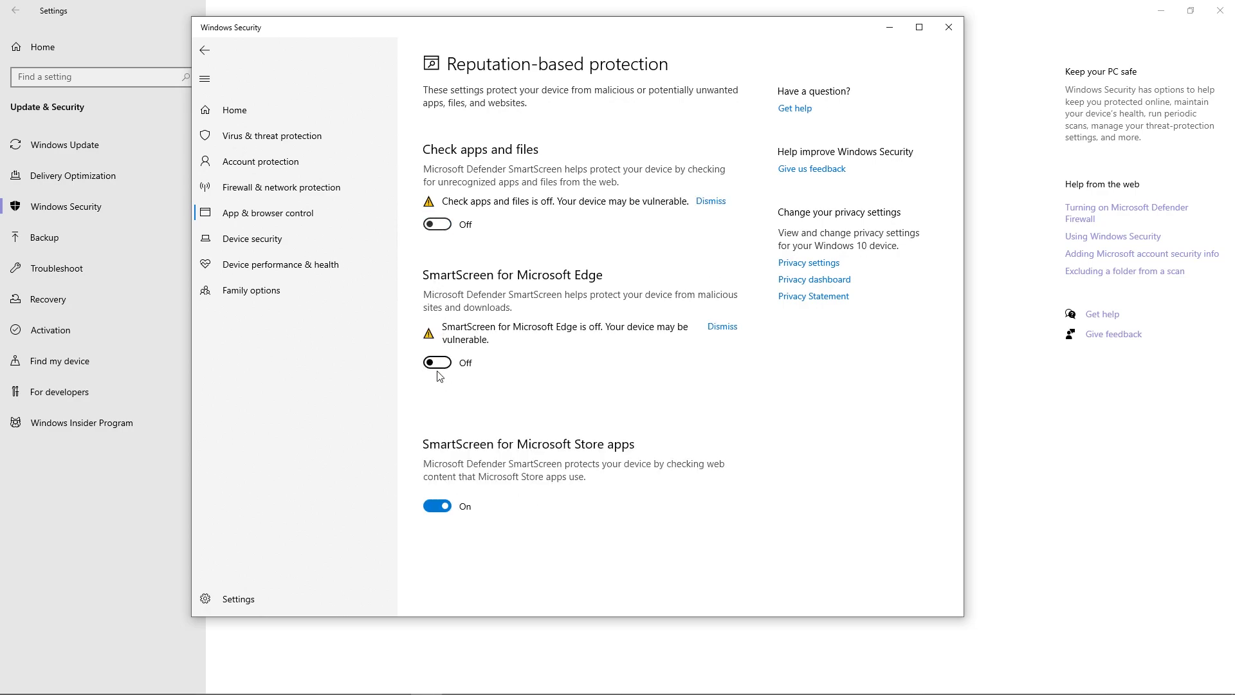
pyautogui.click(441, 506)
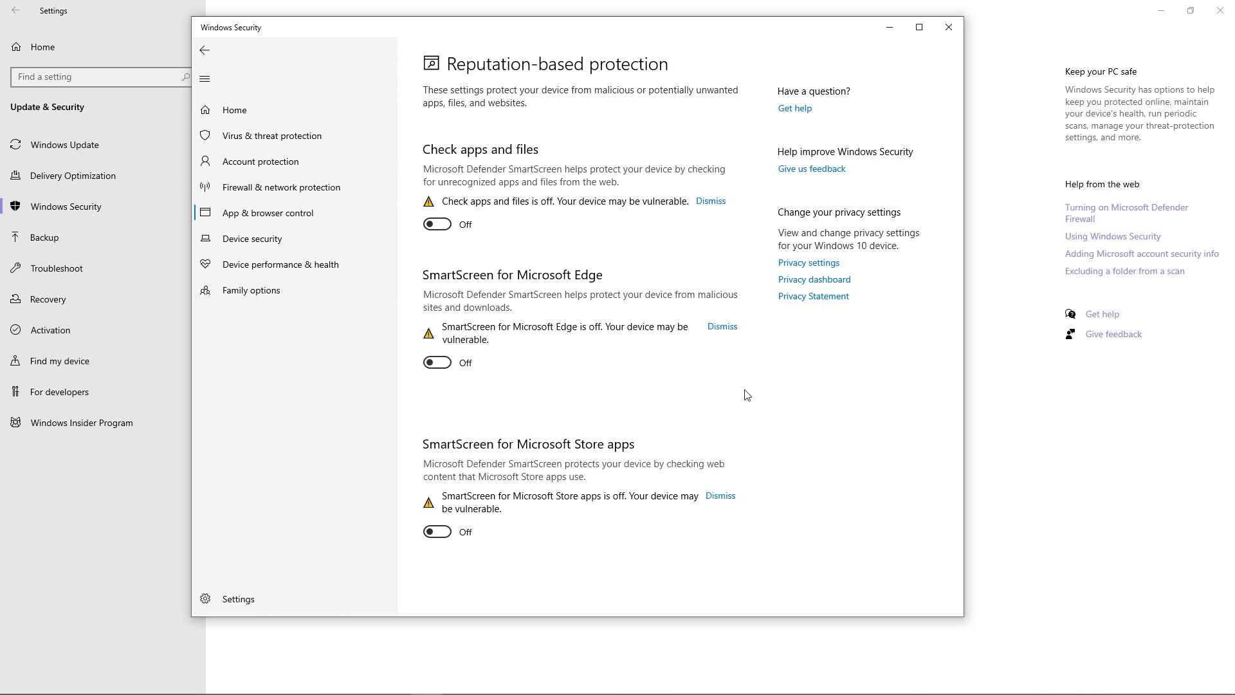
pyautogui.click(947, 30)
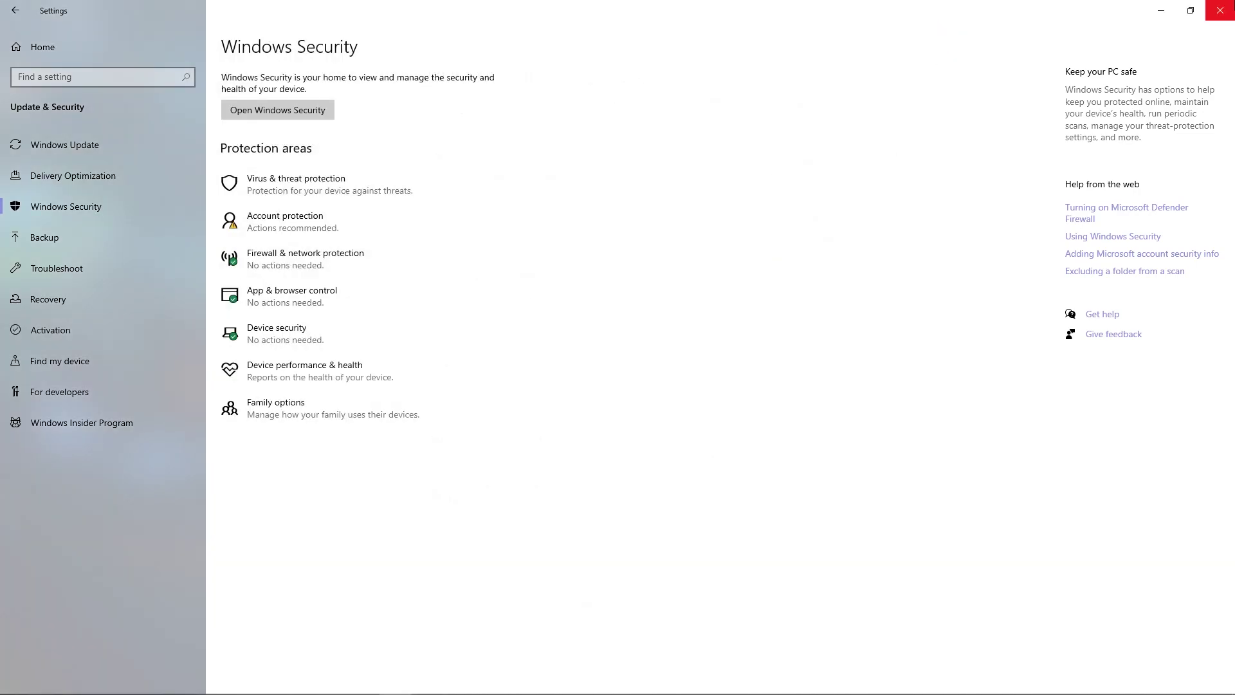
pyautogui.click(1220, 10)
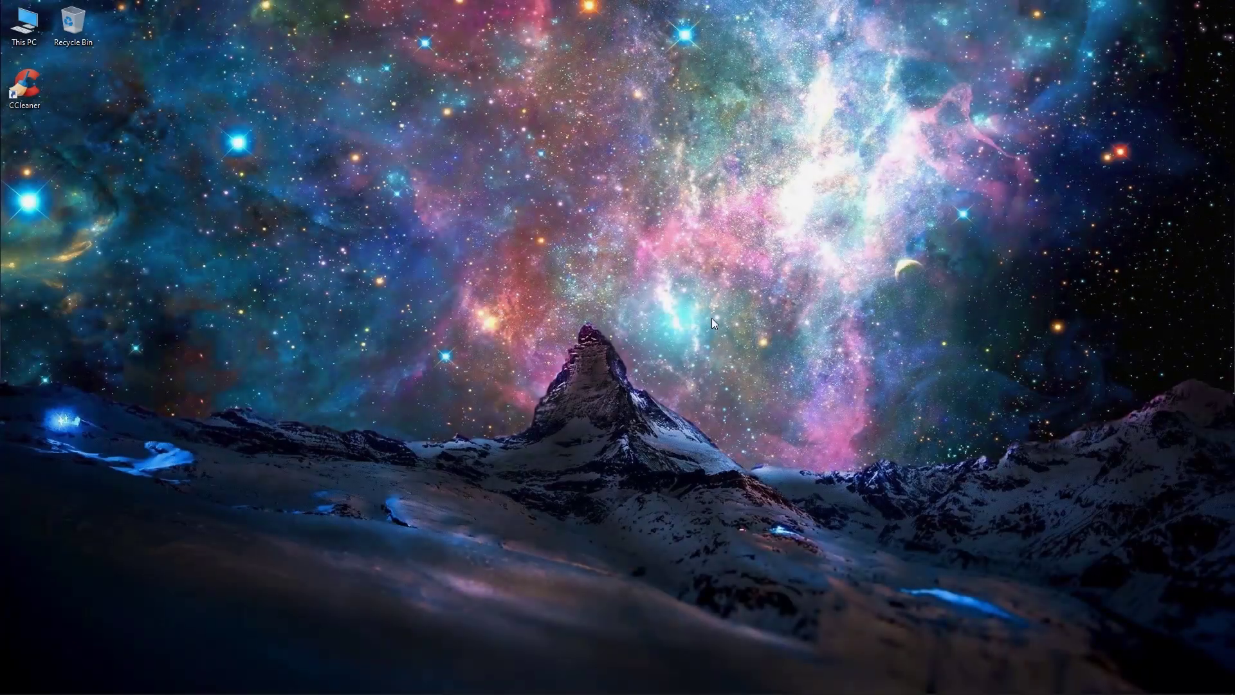
# Turn off letting apps run in the background in the Windows privacy settings, and close Settings.
pyautogui.moveTo(548, 693)
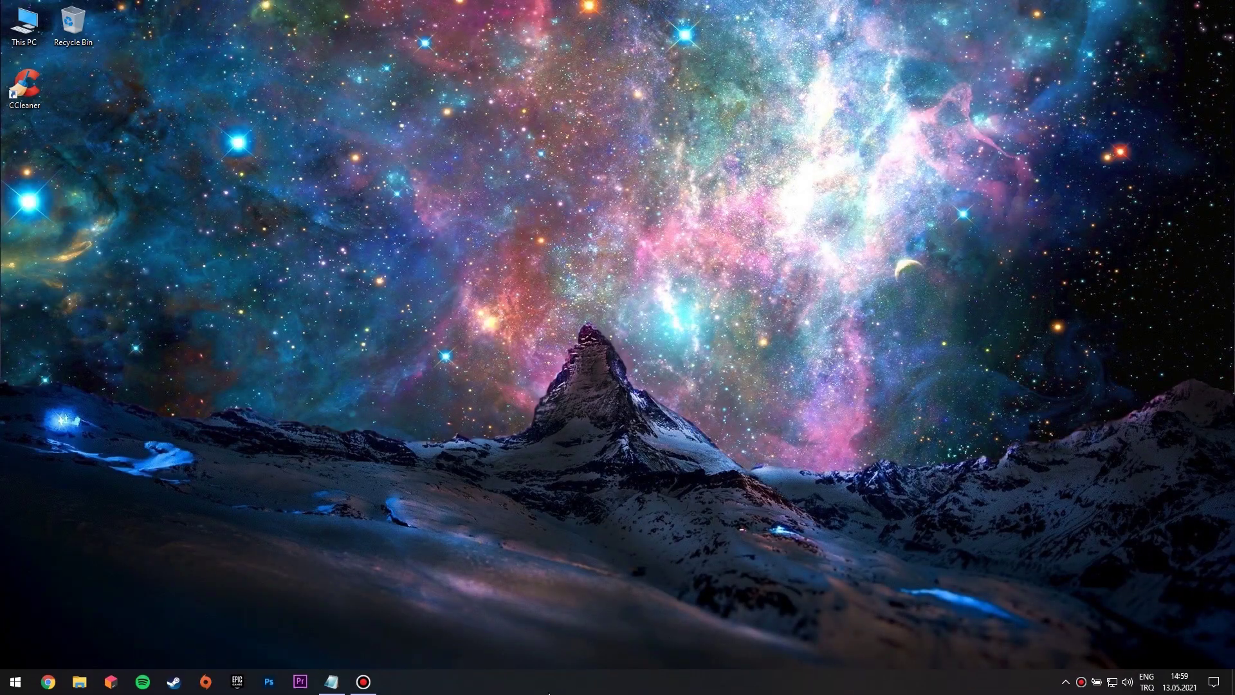
pyautogui.click(23, 683)
pyautogui.click(18, 620)
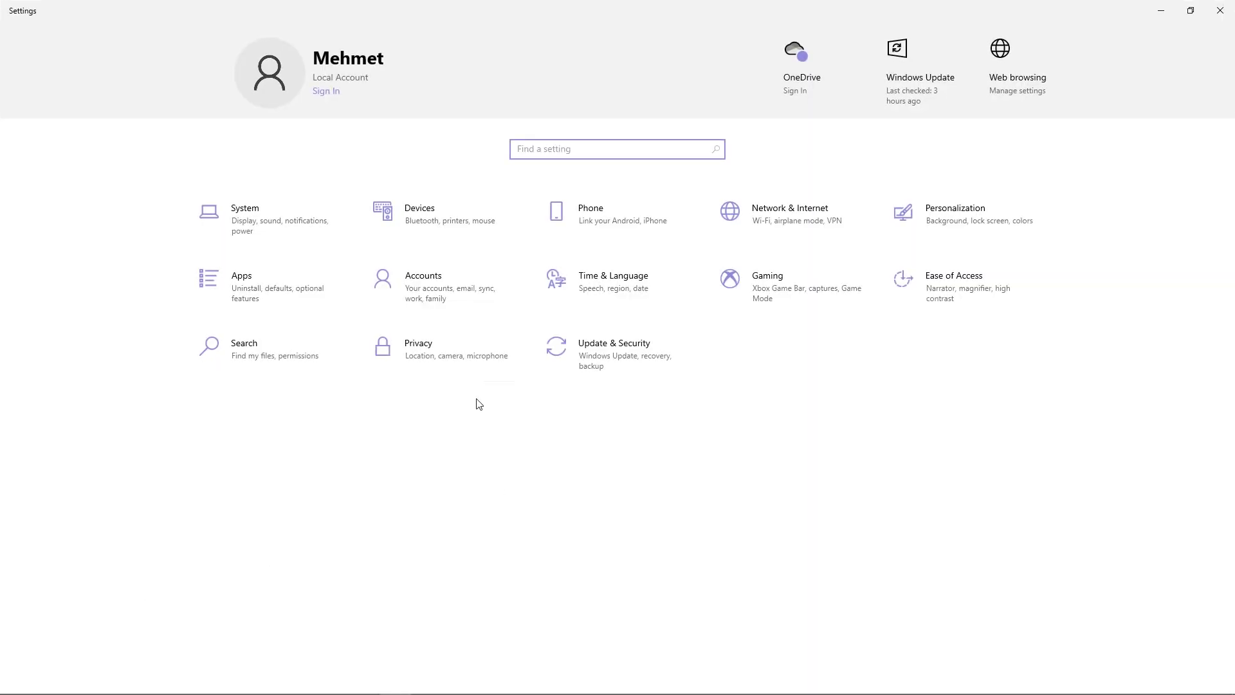
pyautogui.click(403, 351)
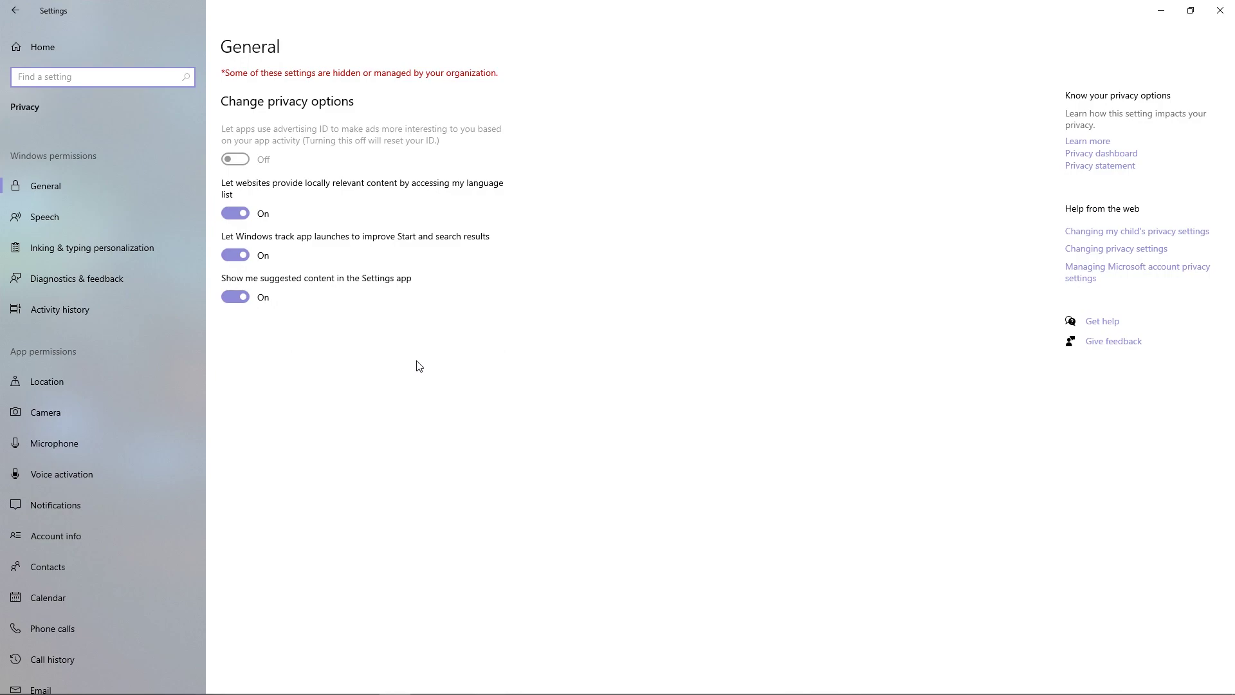
pyautogui.scroll(-5, 131, 365)
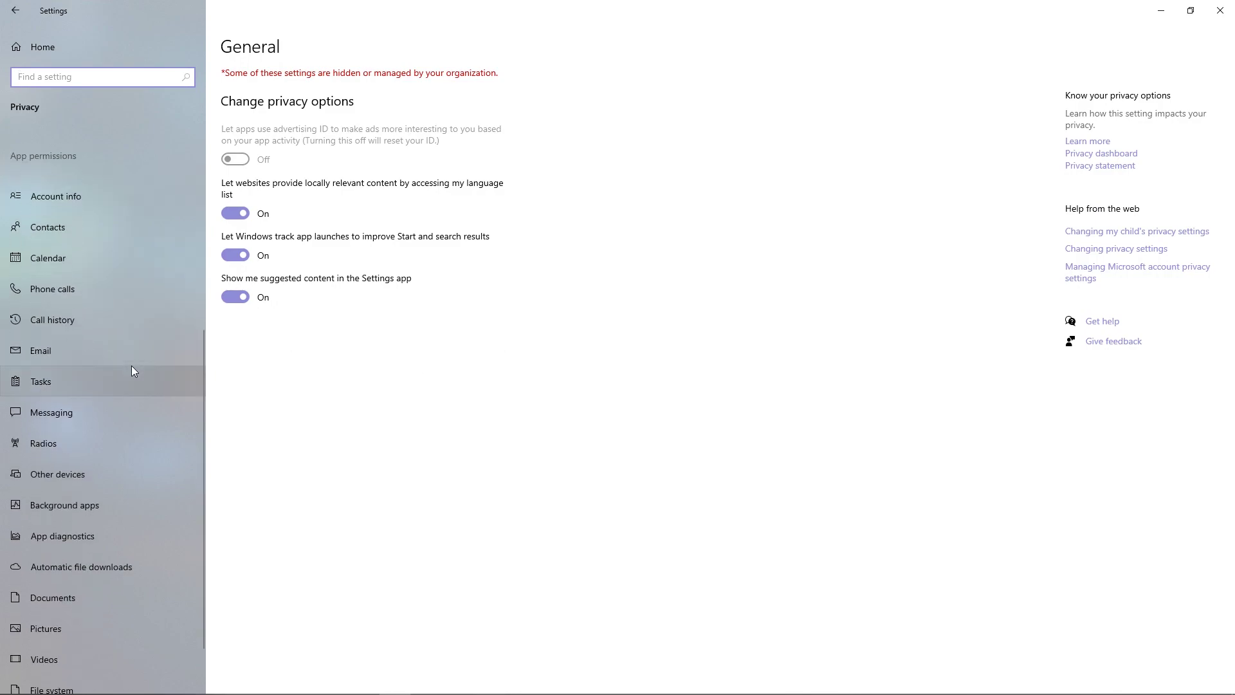
pyautogui.scroll(-1, 130, 366)
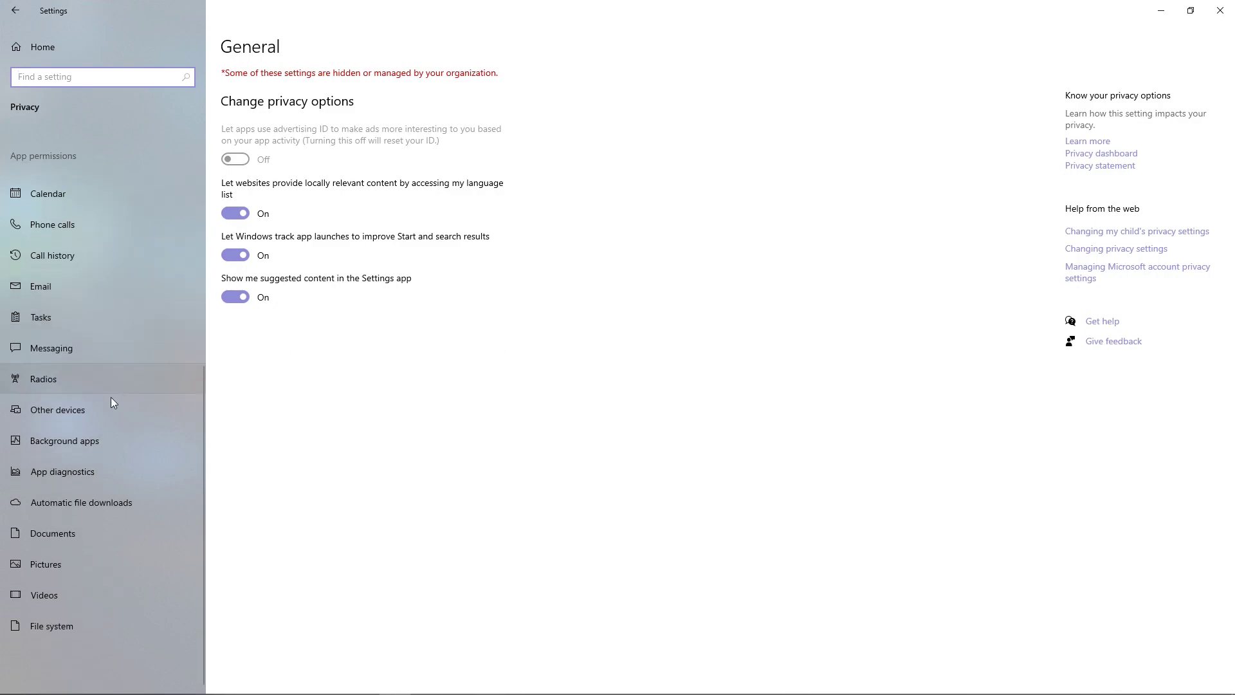
pyautogui.click(52, 438)
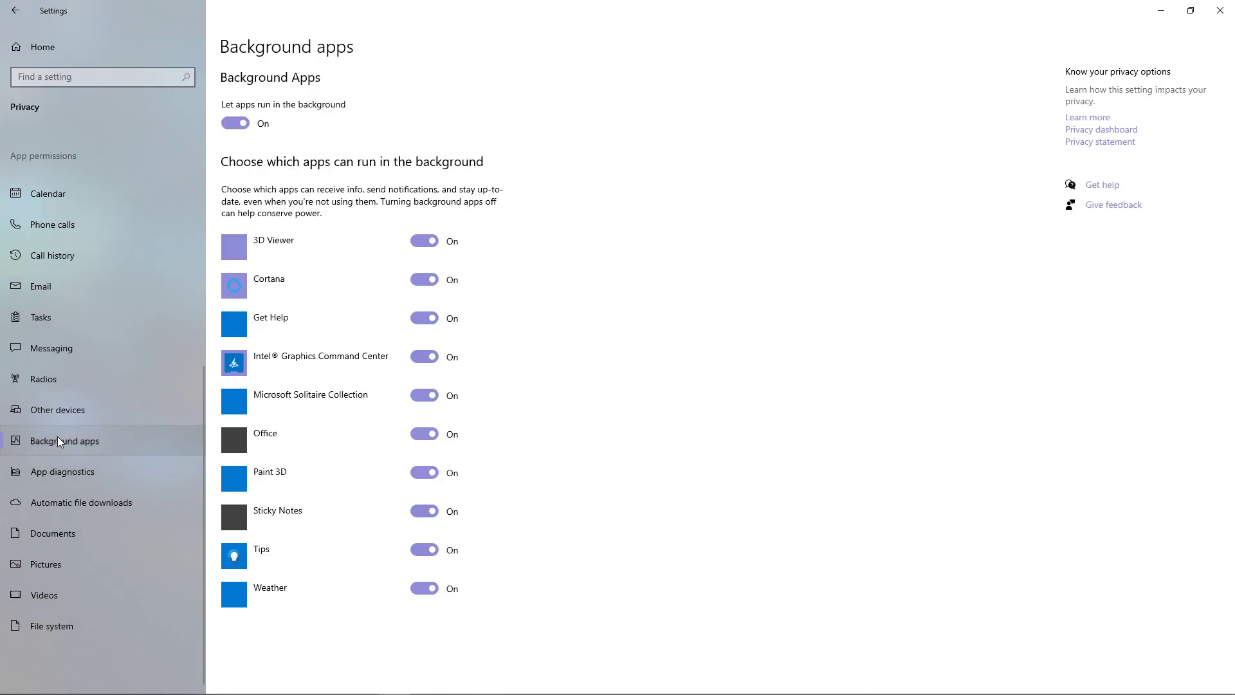
pyautogui.click(234, 124)
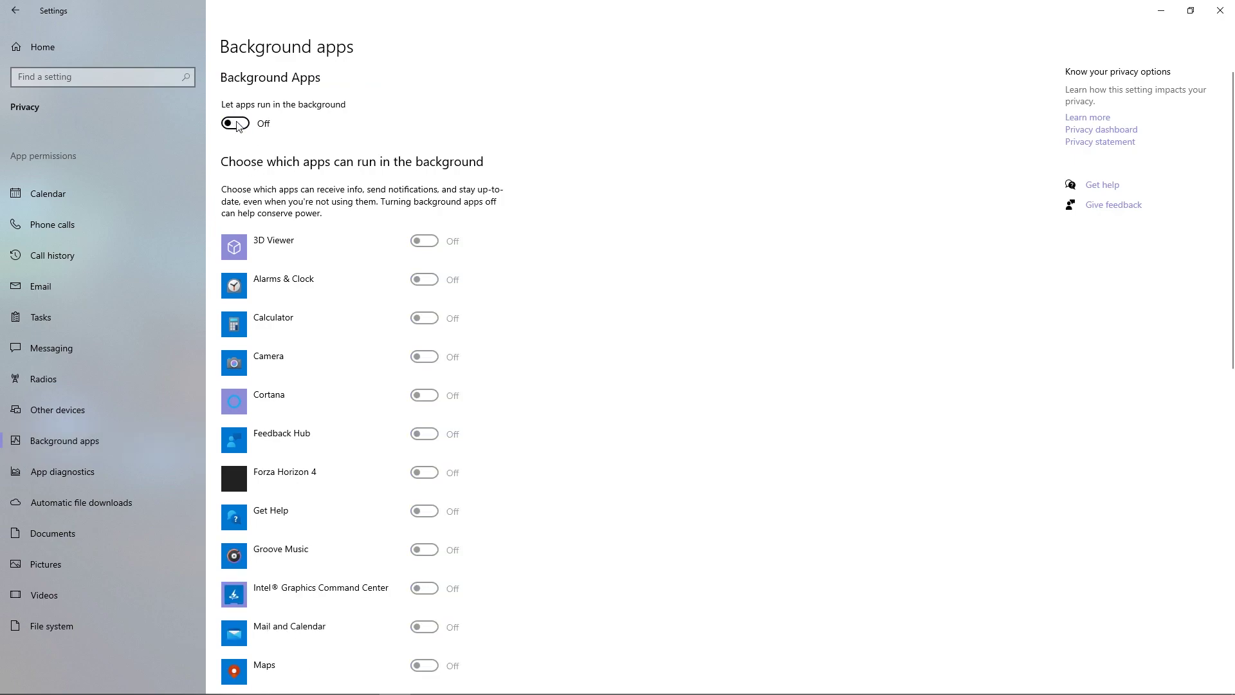
pyautogui.click(1220, 10)
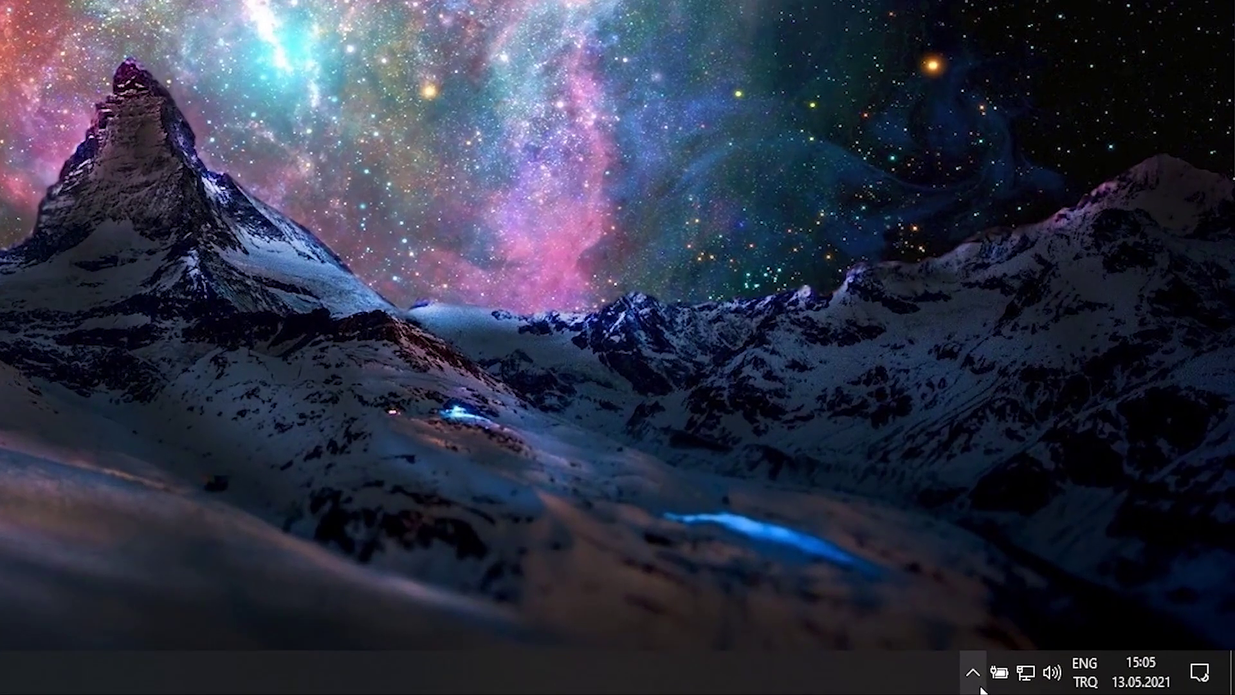
# Disable OneDrive's automatic start at Windows sign-in and all three of its notifications in the OneDrive settings.
pyautogui.click(1032, 677)
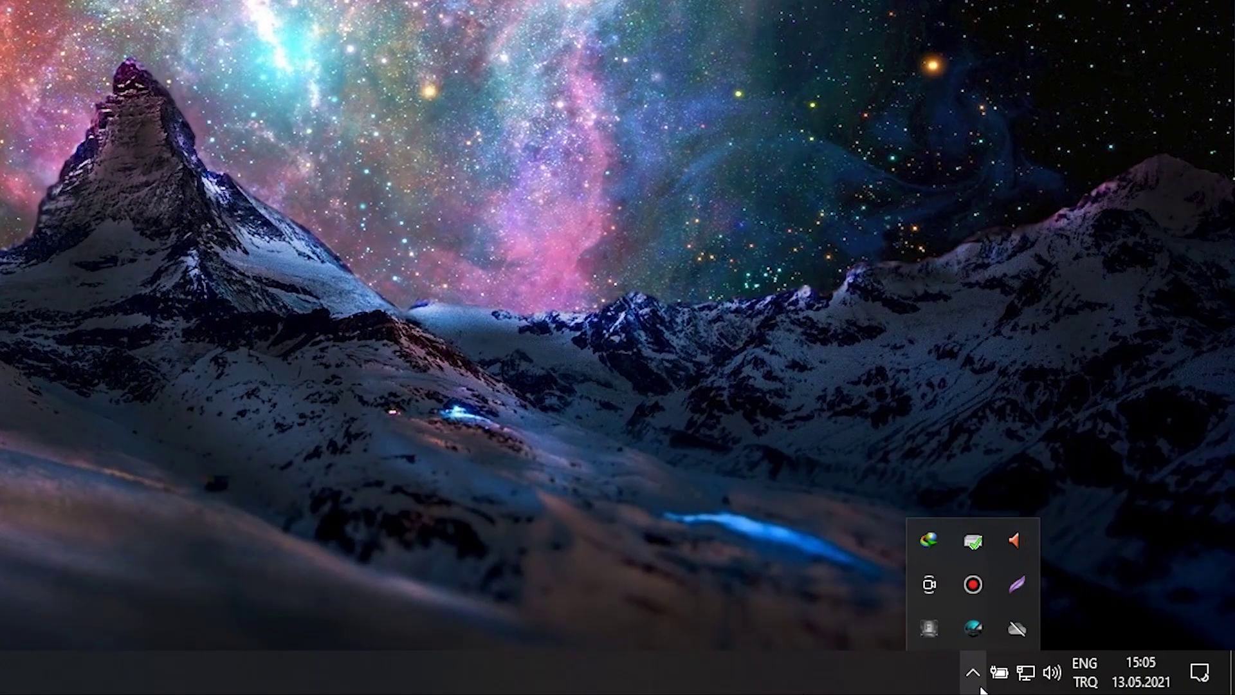
pyautogui.rightClick(1020, 621)
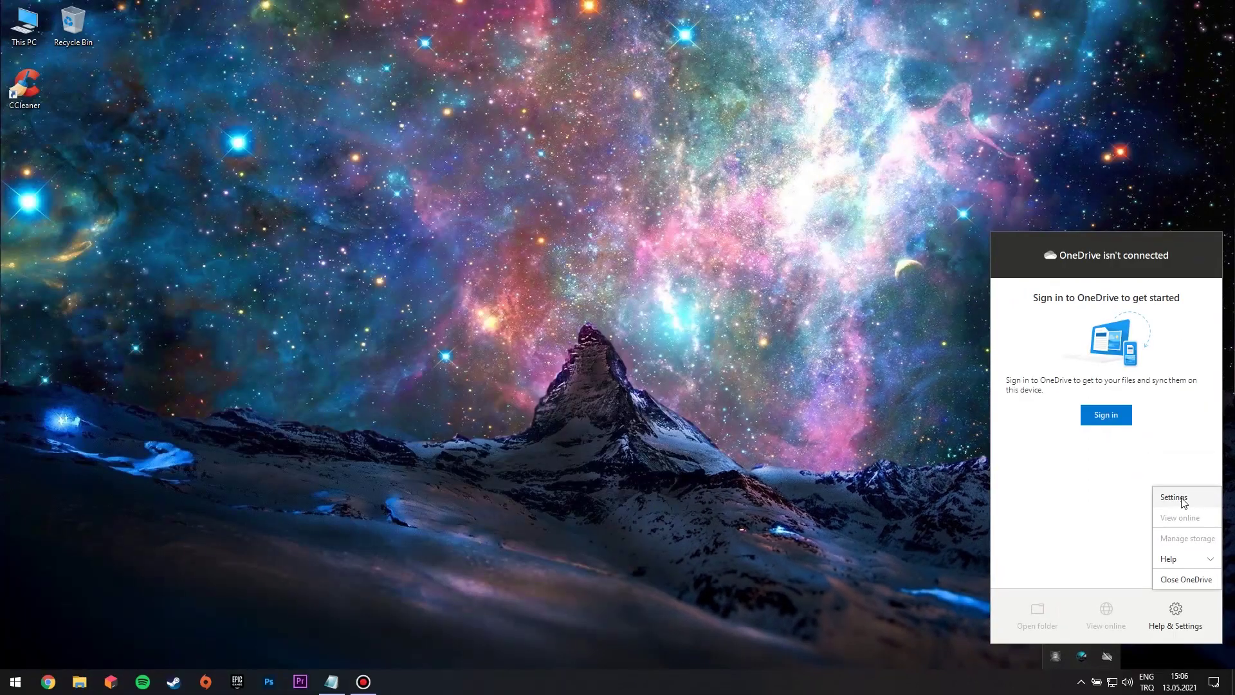
pyautogui.click(1122, 361)
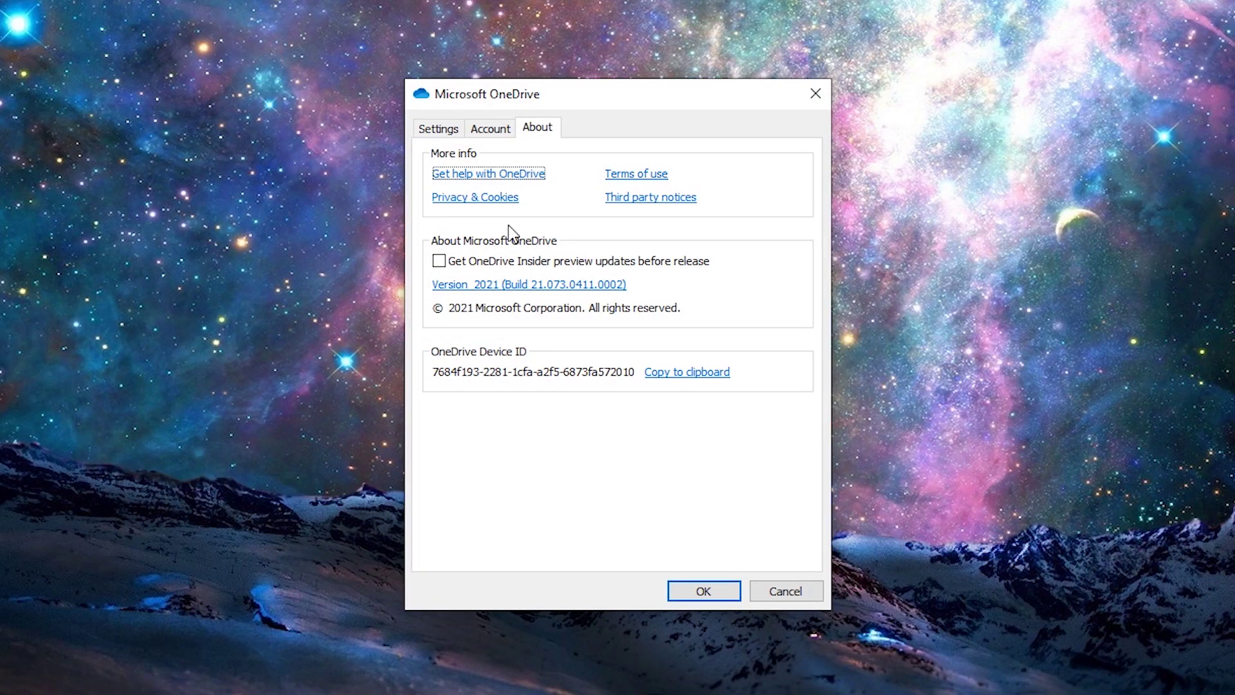
pyautogui.click(481, 168)
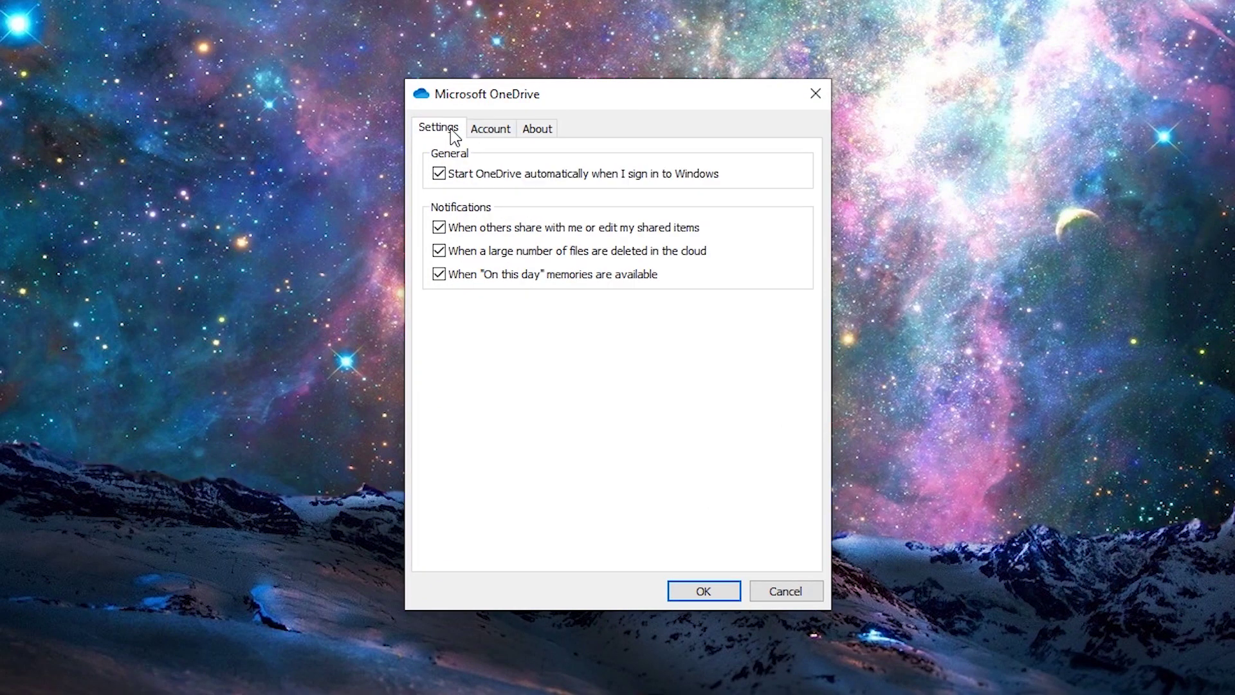
pyautogui.click(455, 180)
pyautogui.click(454, 231)
pyautogui.click(454, 254)
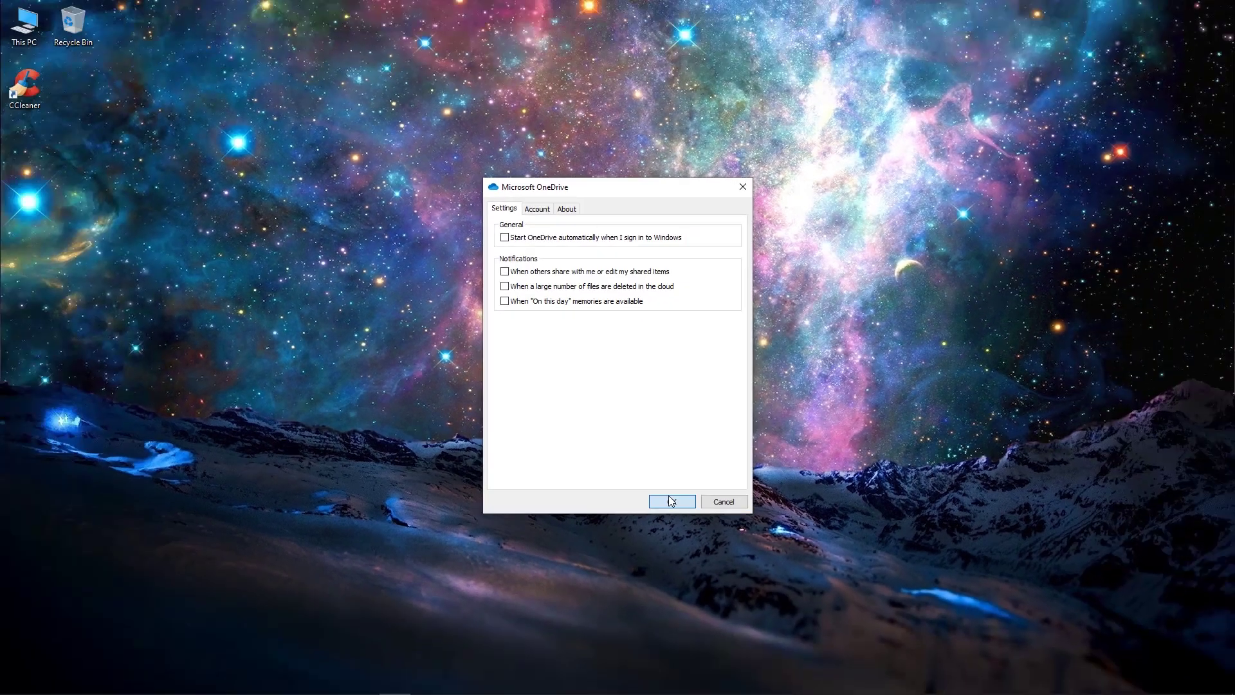
pyautogui.click(702, 588)
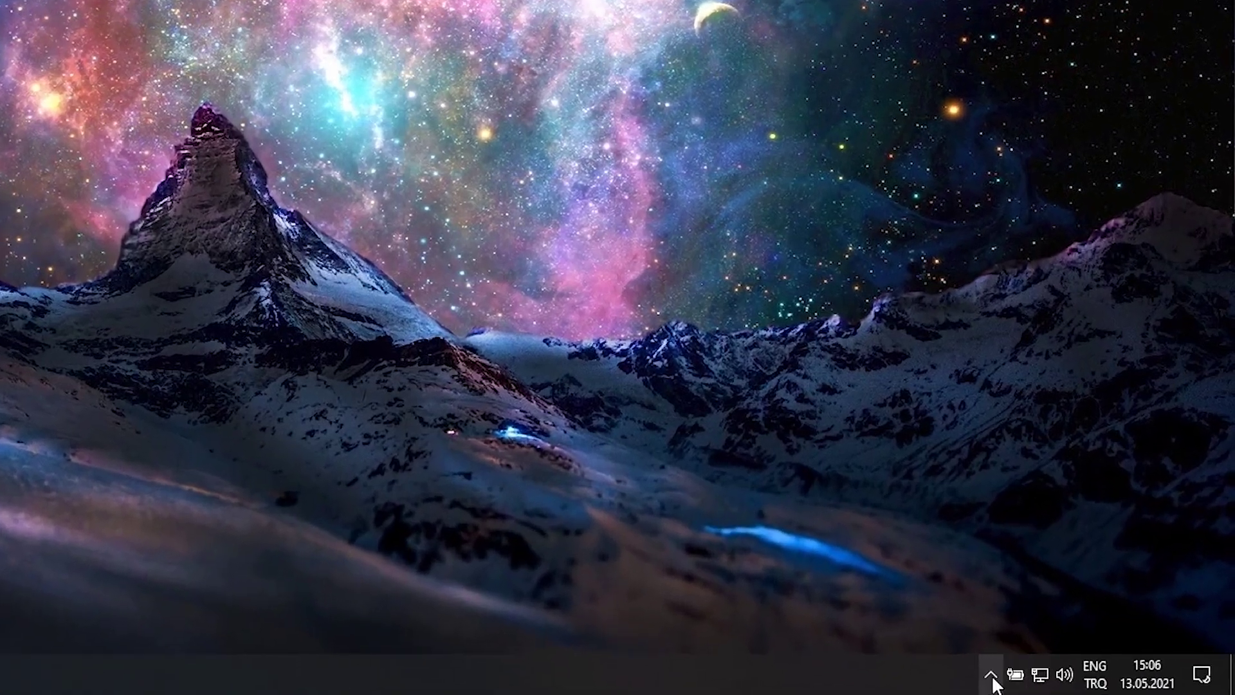
# Close OneDrive completely so it stops running in the background.
pyautogui.click(1068, 681)
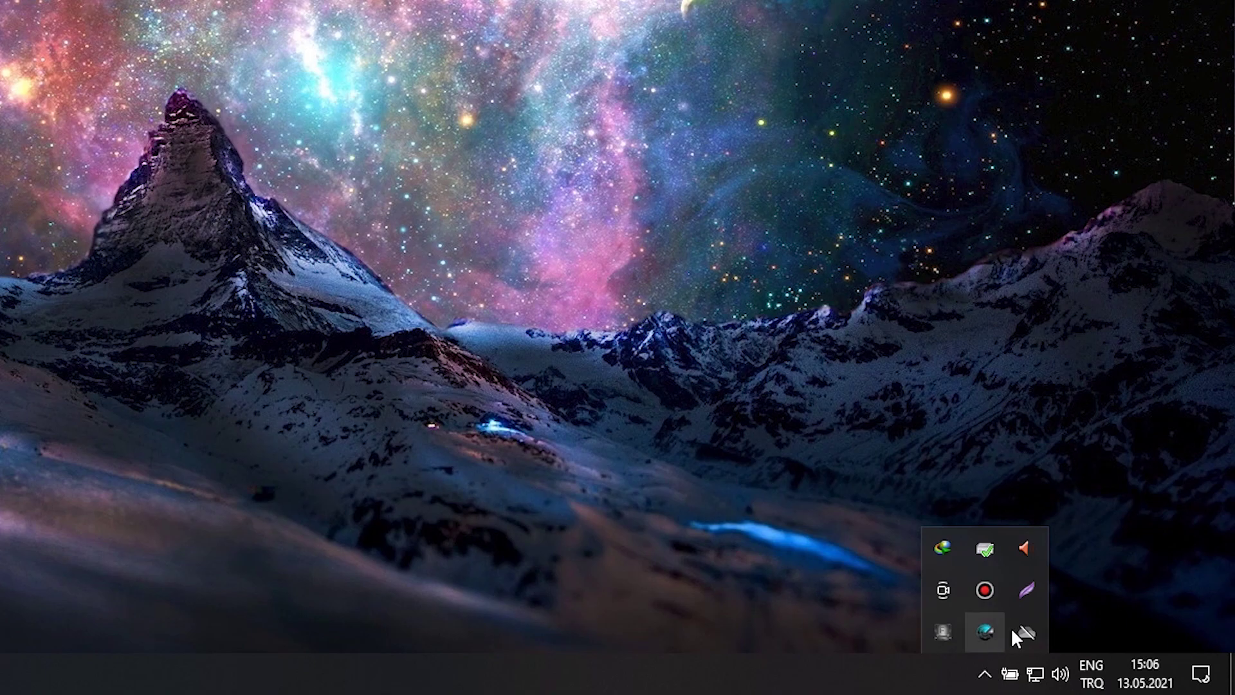
pyautogui.rightClick(1096, 654)
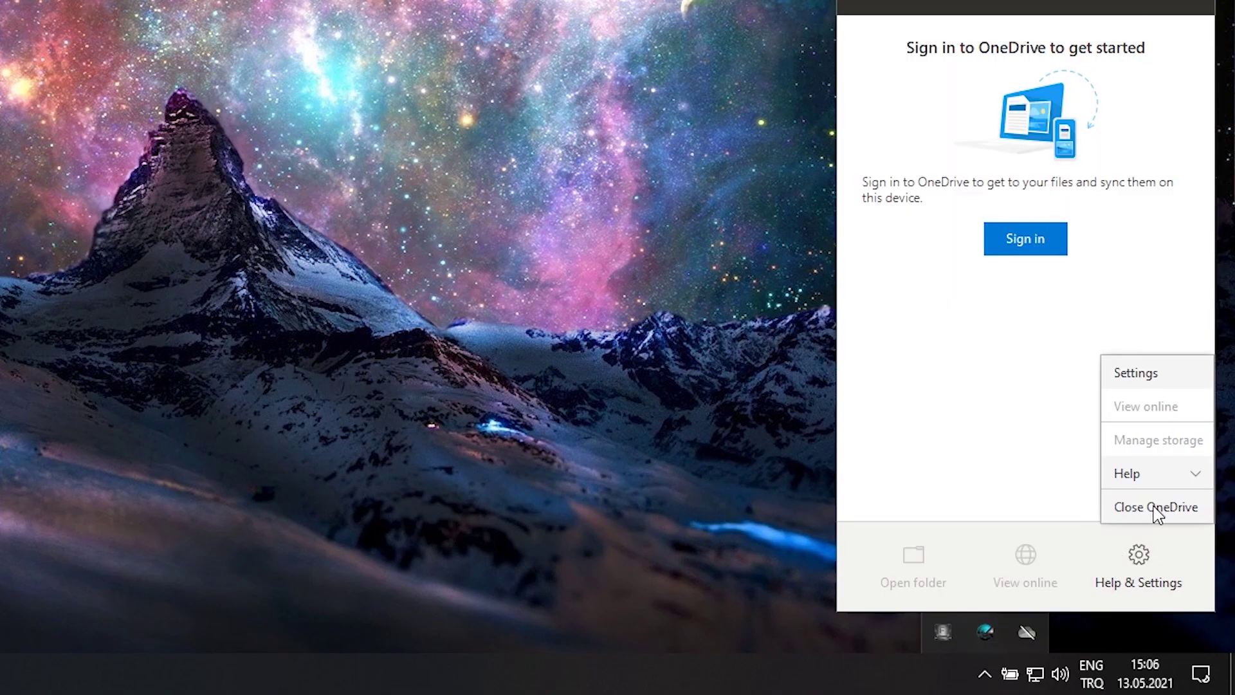
pyautogui.click(1153, 507)
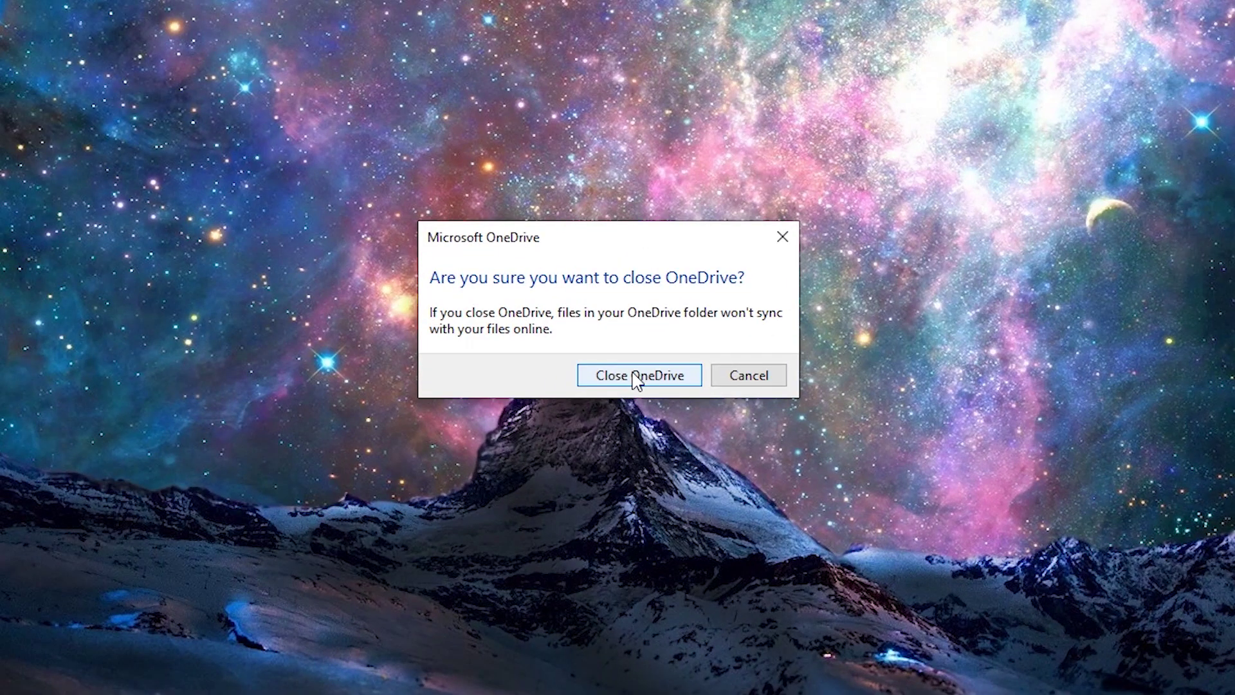
pyautogui.click(628, 361)
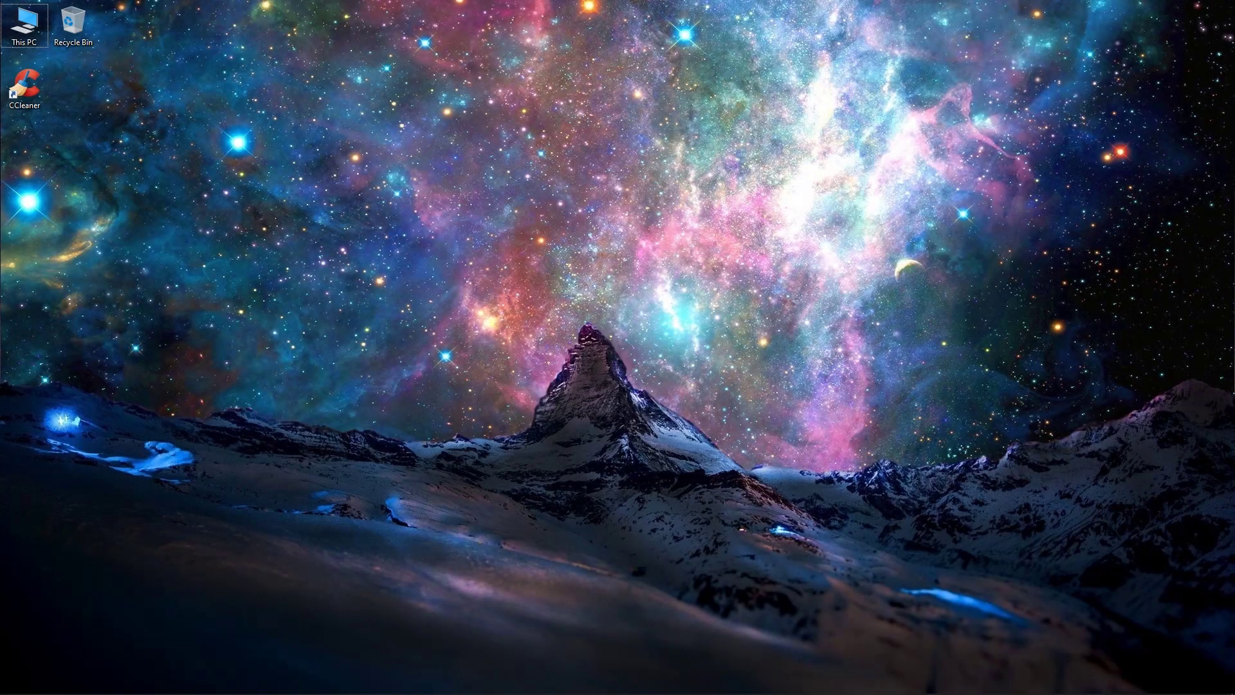
# Run powercfg -duplicatescheme e9a42b02-d5df-448d-aa00-03f14749eb61 in an administrator PowerShell session to add the Ultimate Performance plan, and close it.
pyautogui.moveTo(173, 685)
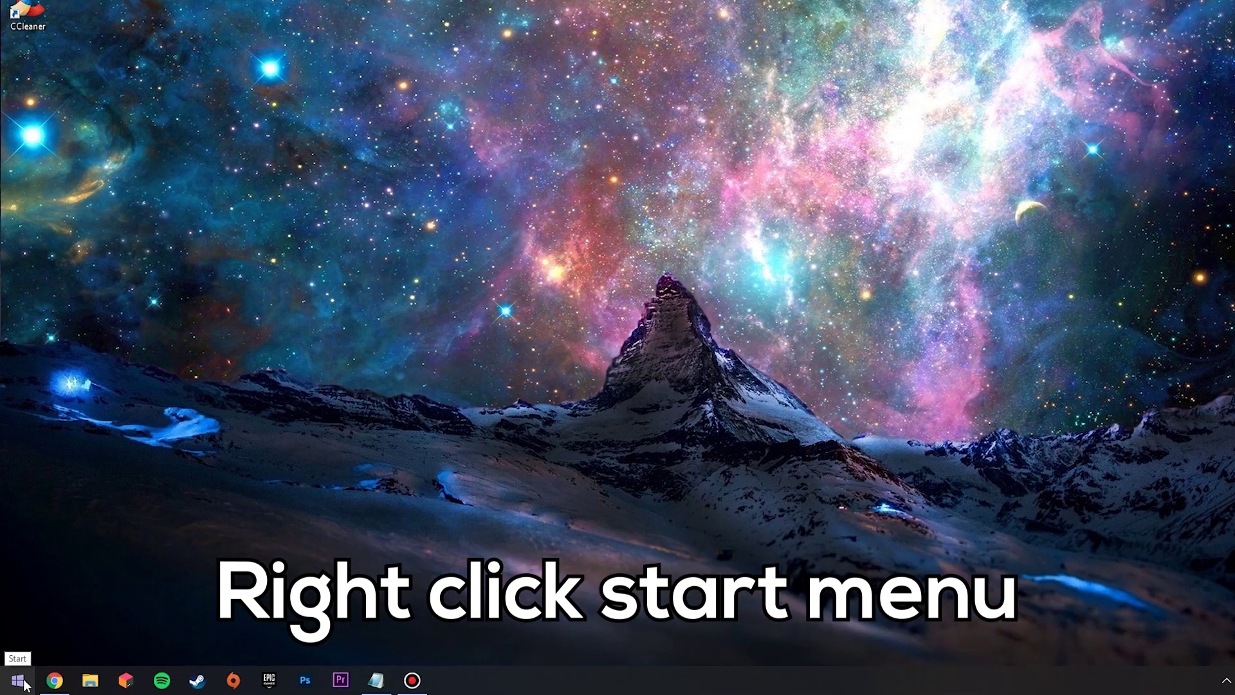
pyautogui.rightClick(19, 683)
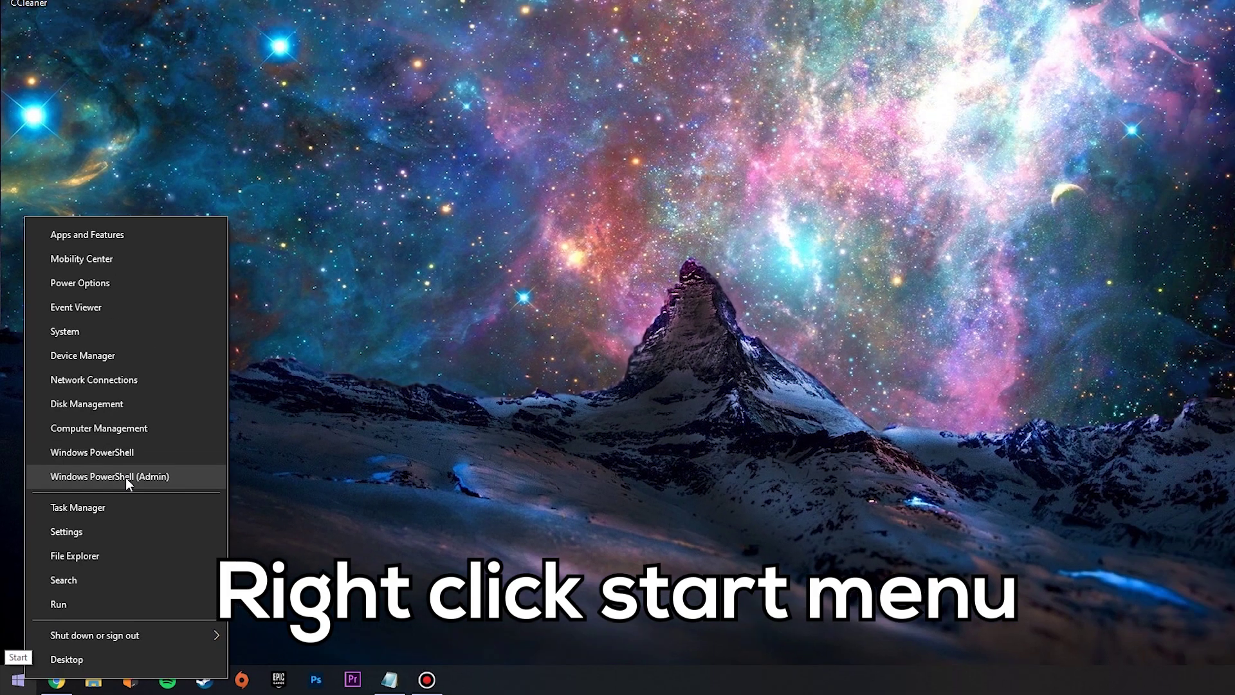
pyautogui.click(144, 445)
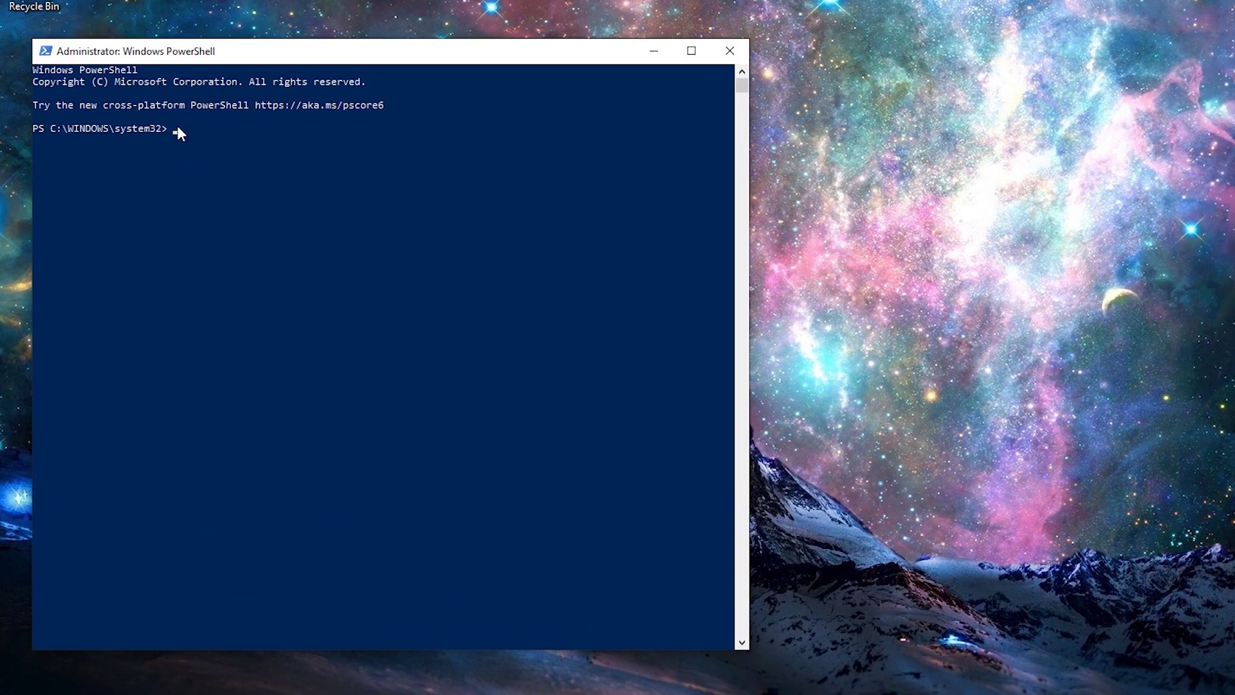
pyautogui.click(171, 129)
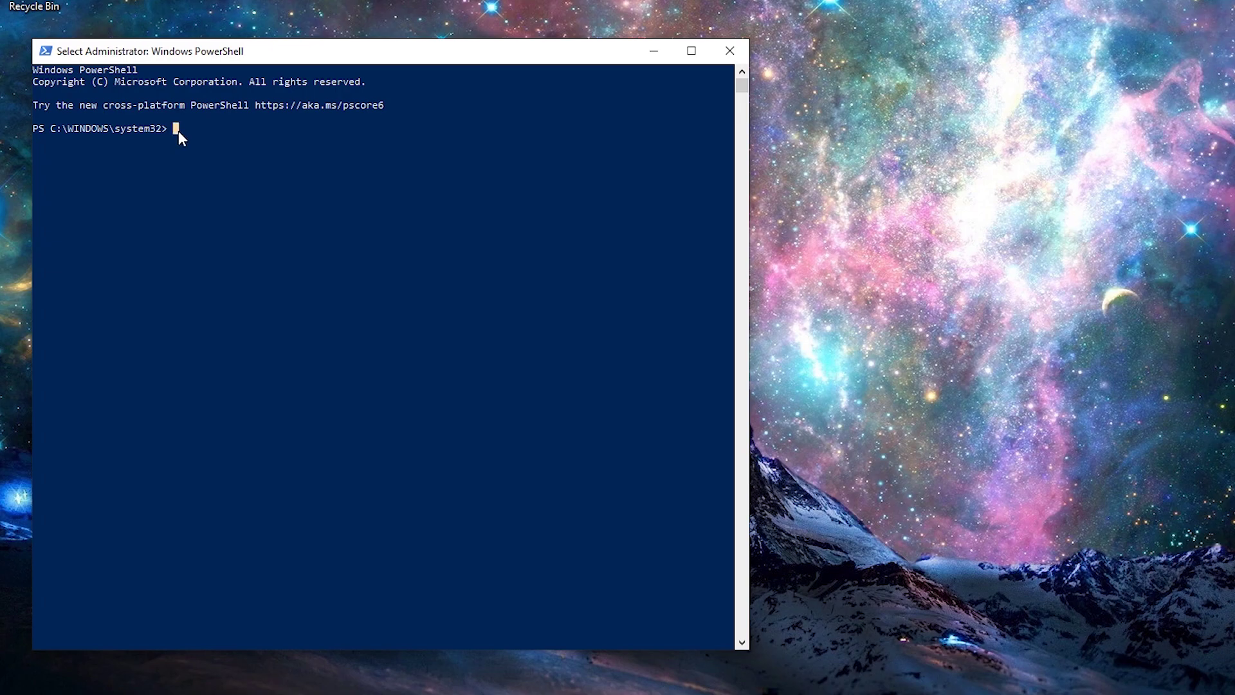
pyautogui.write('powercfg -duplicatescheme e9a42b02-d5df-448d-aa00-03f14749eb61')
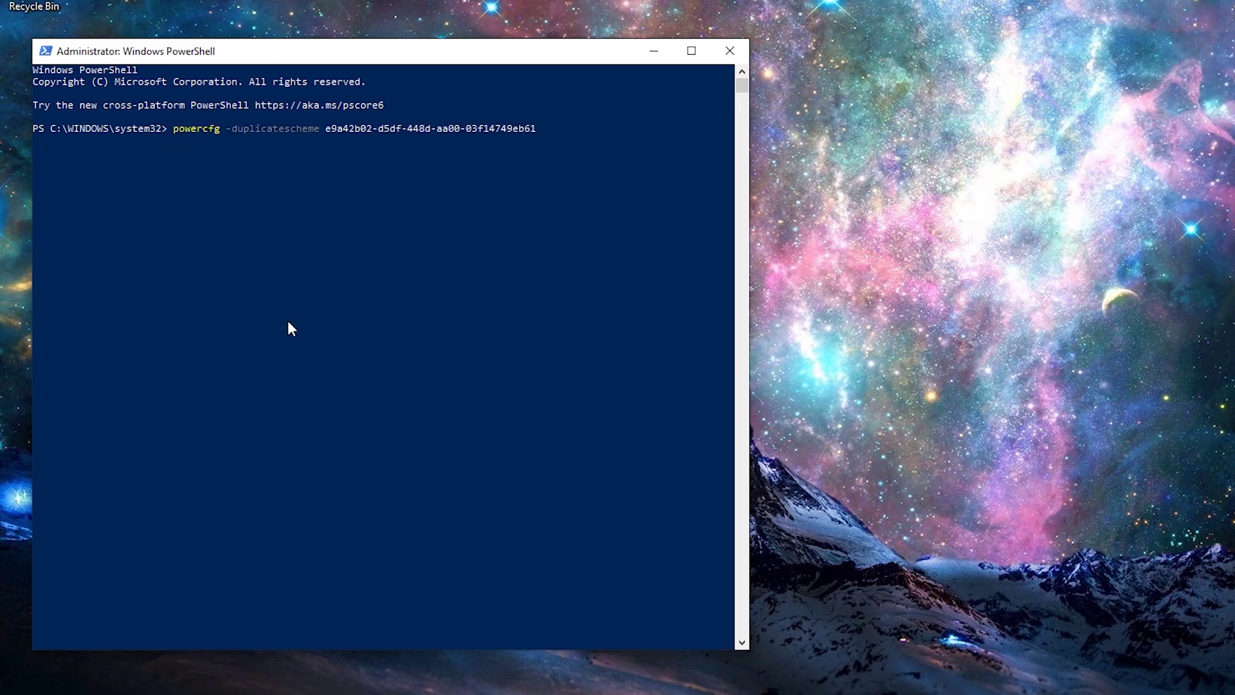
pyautogui.press('Return')
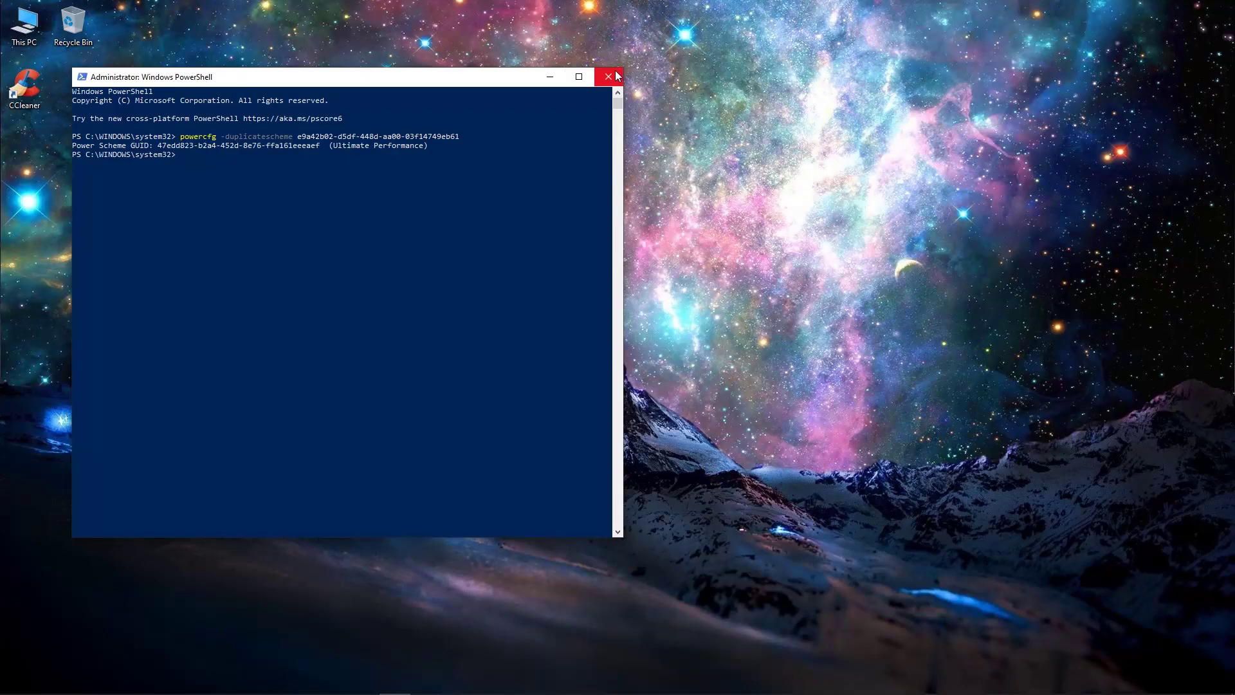
pyautogui.click(632, 72)
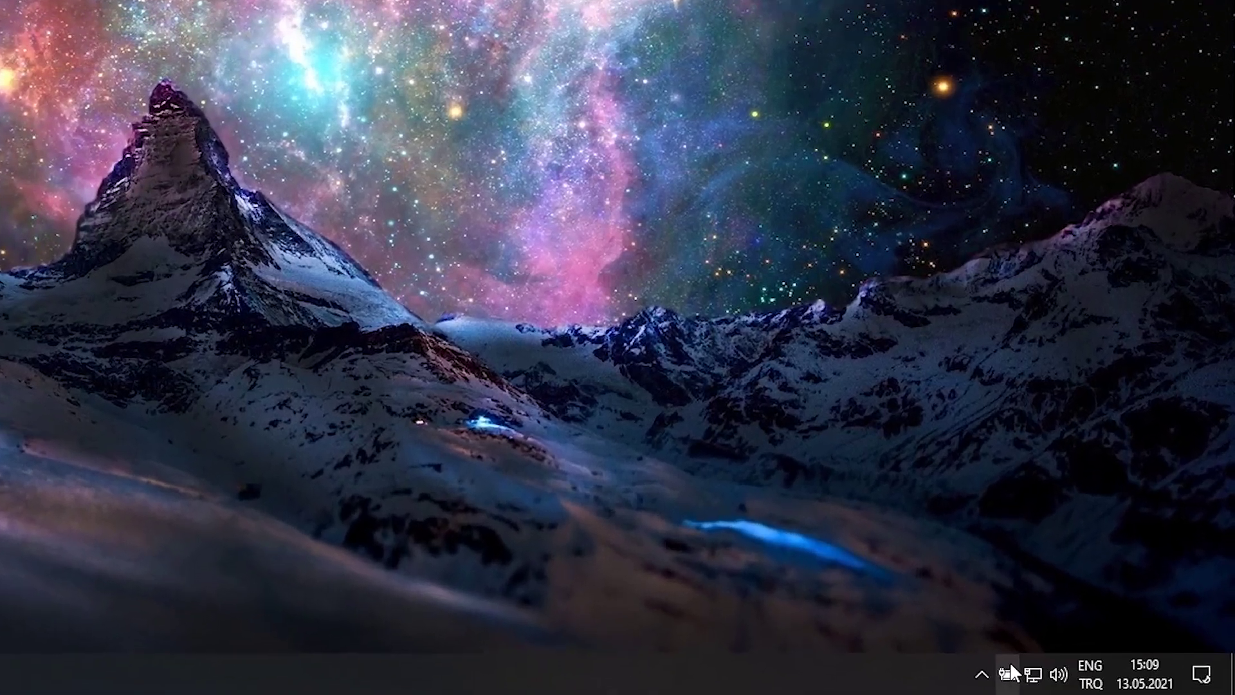
# Activate the Ultimate Performance plan in the Windows Power Options, and close the window.
pyautogui.rightClick(1092, 678)
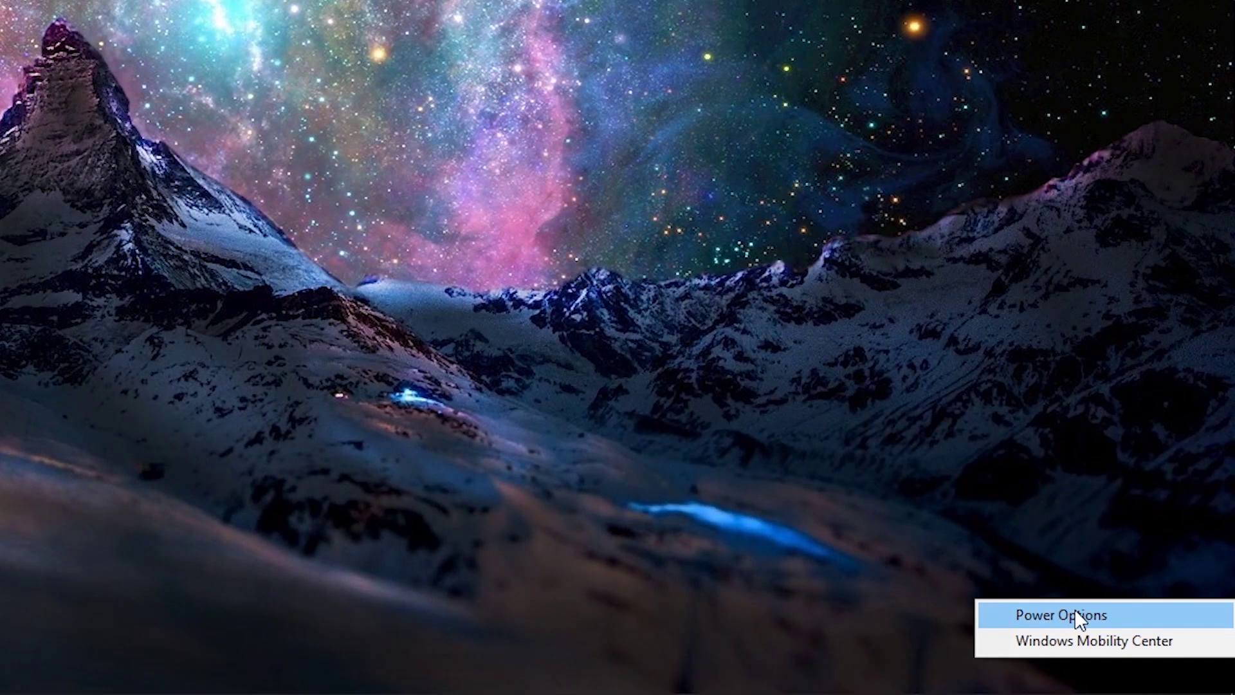
pyautogui.click(1074, 610)
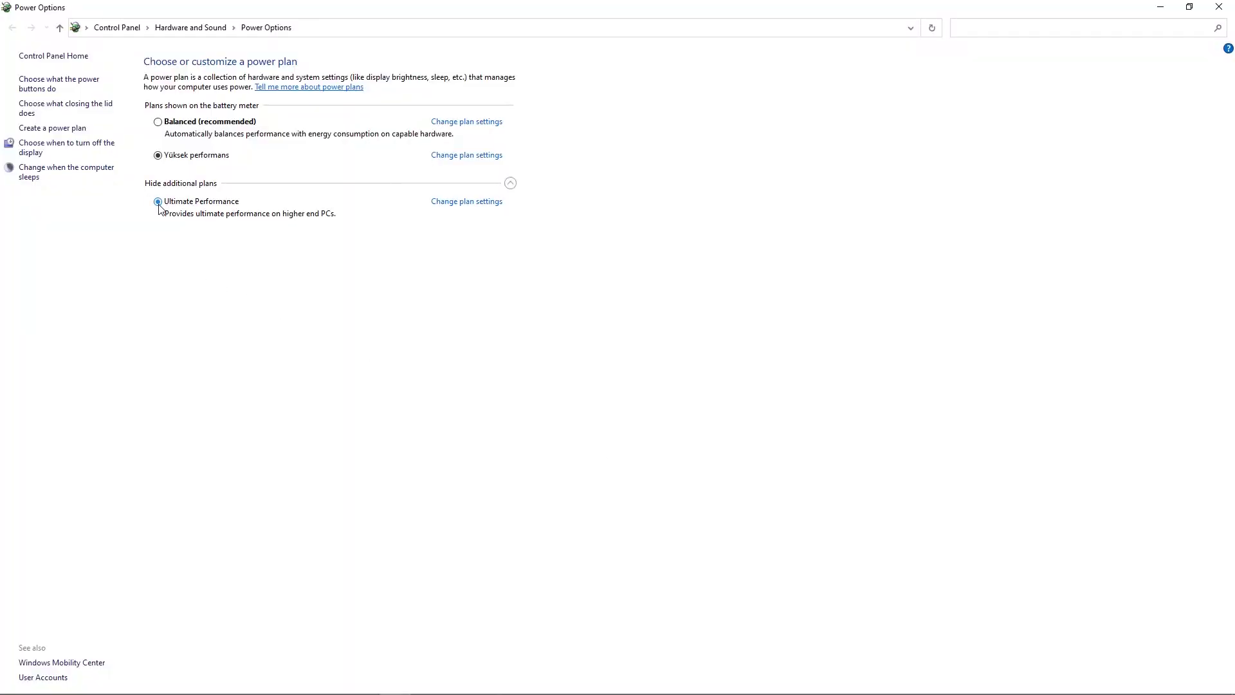
pyautogui.click(1219, 7)
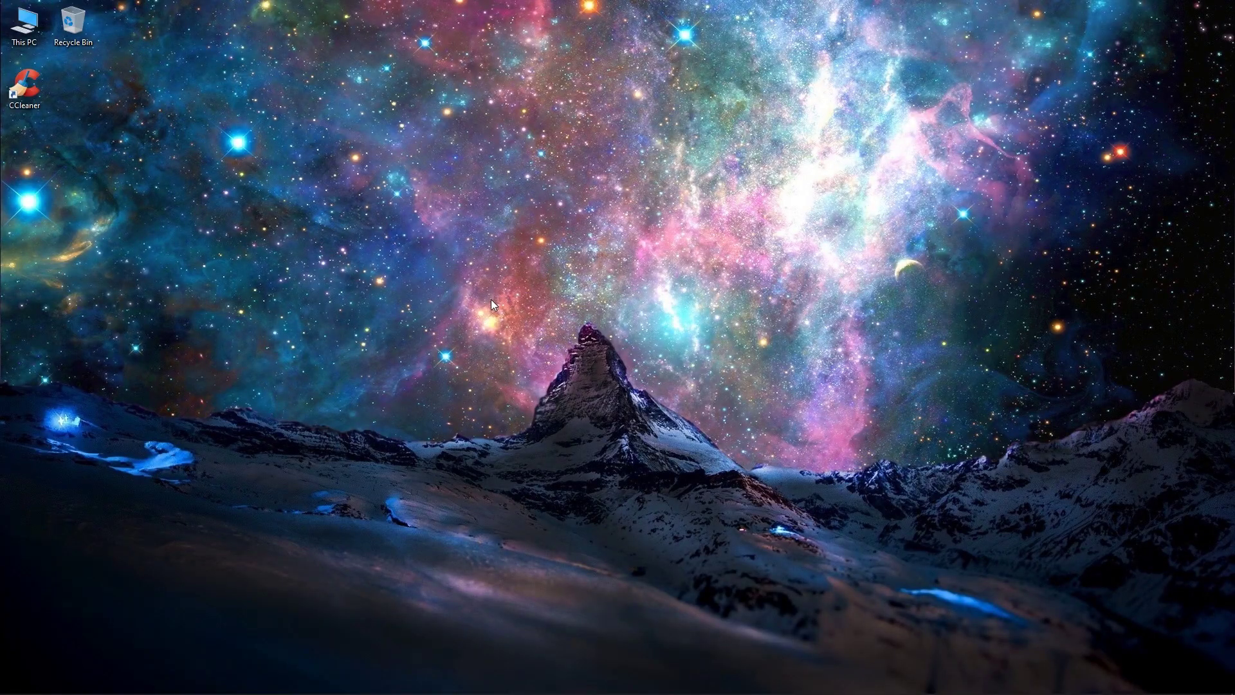
# Enable ReadyBoost on the KINGSTON (E:) USB drive with the Use this device option, reserving 7408 MB for system speed.
pyautogui.doubleClick(24, 24)
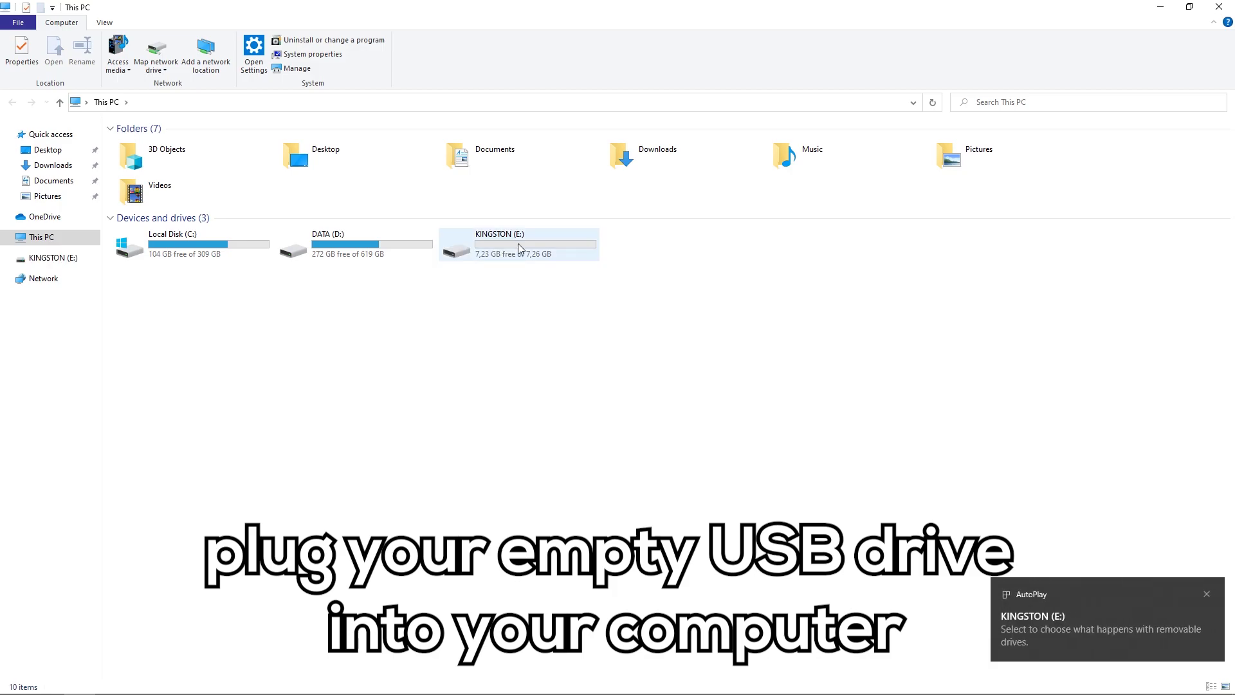
pyautogui.rightClick(520, 247)
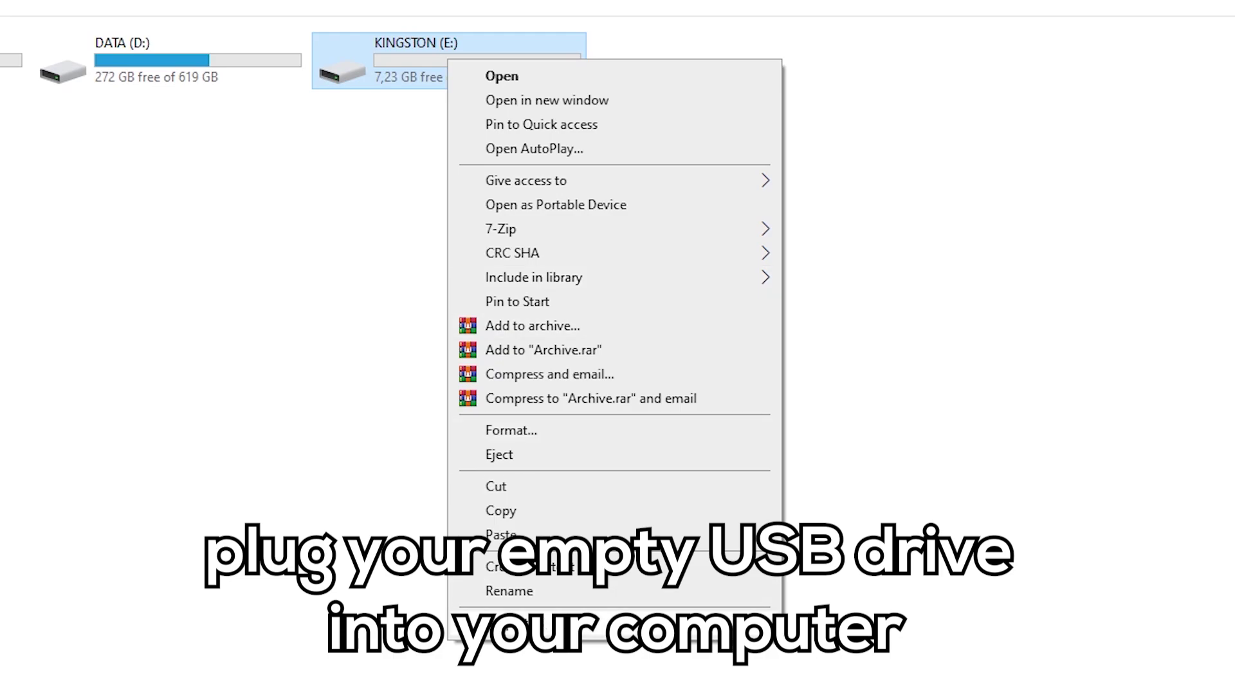
pyautogui.click(527, 617)
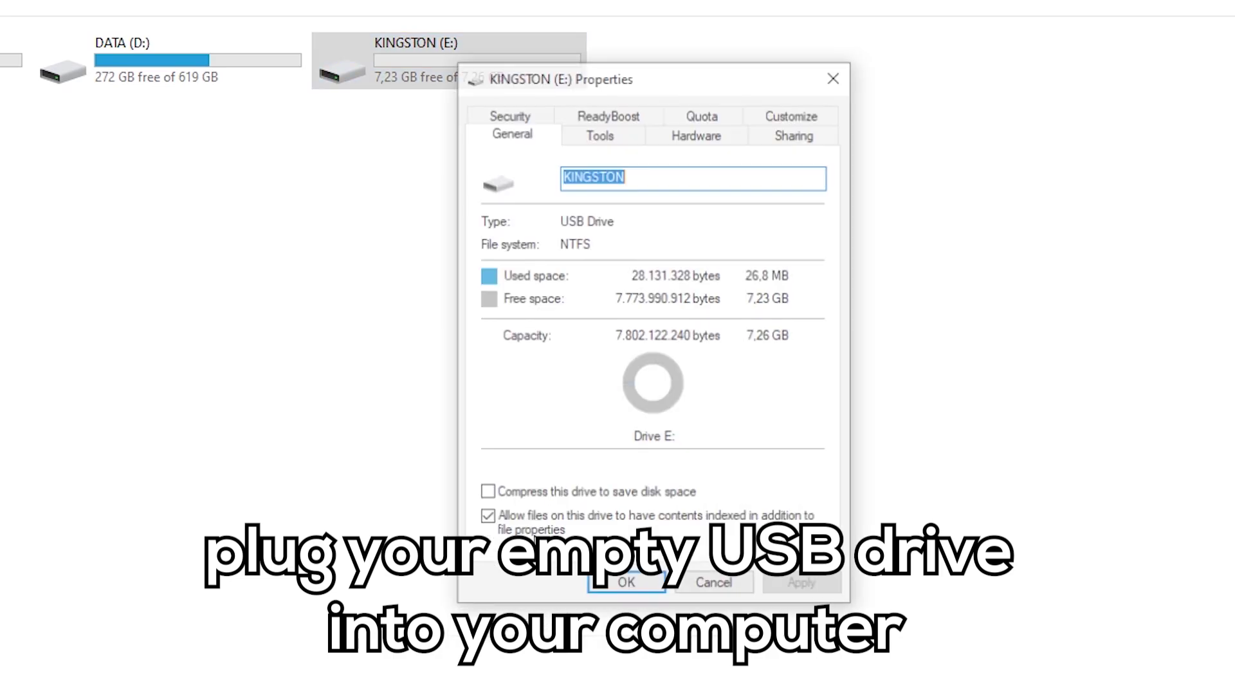
pyautogui.click(609, 116)
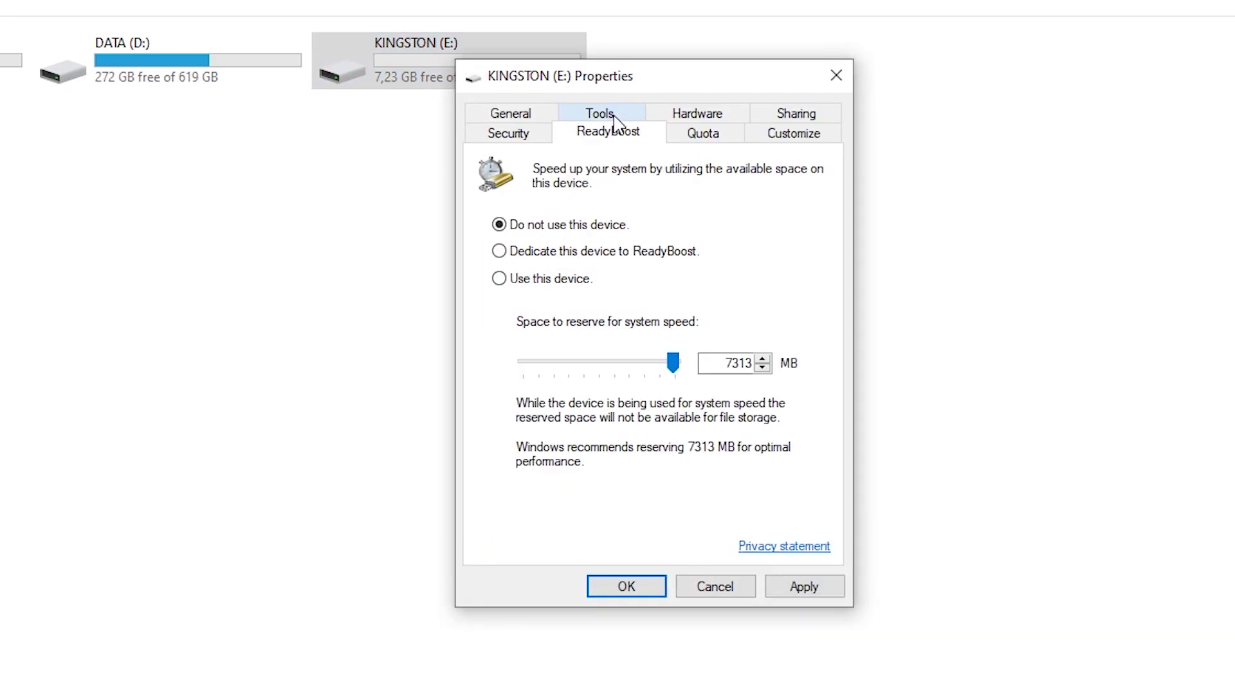
pyautogui.click(501, 287)
pyautogui.moveTo(673, 364); pyautogui.dragTo(678, 364)
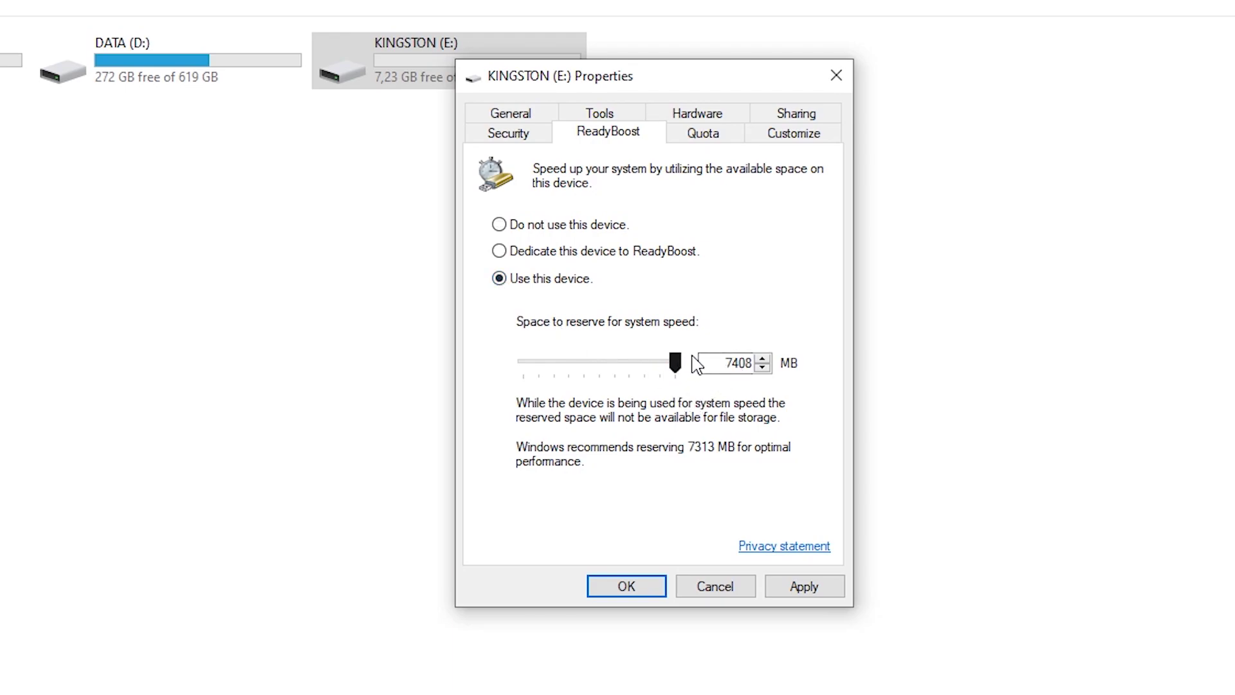
pyautogui.click(793, 588)
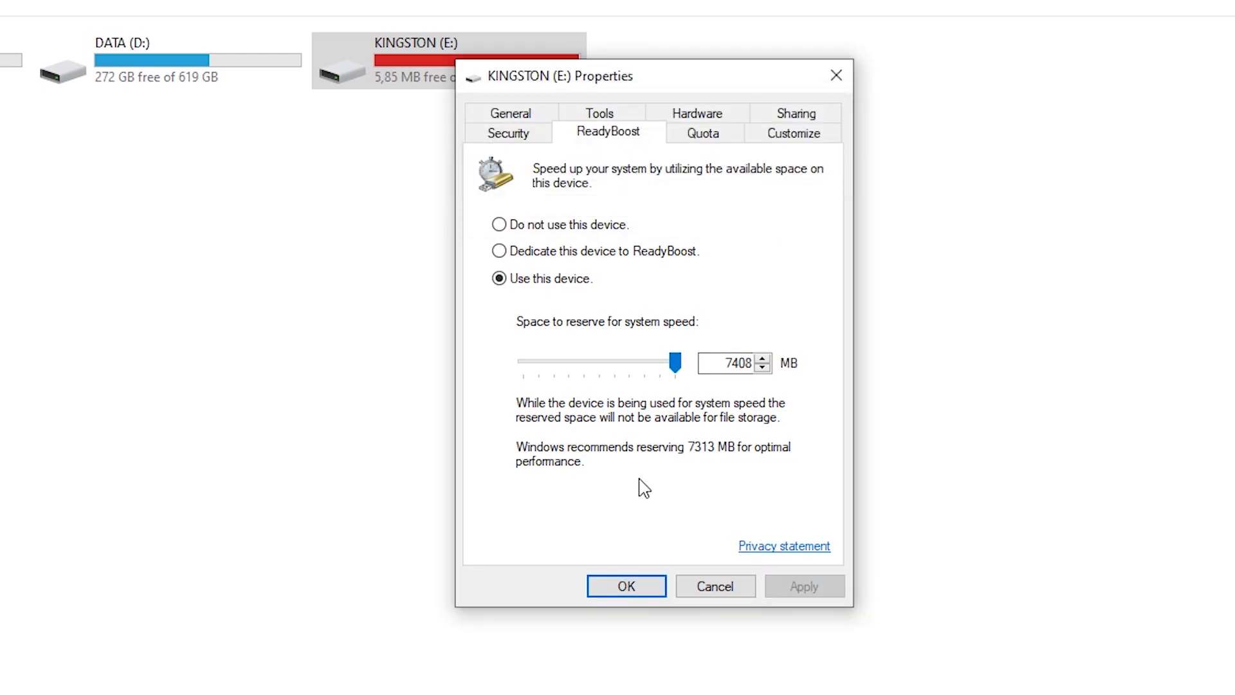
pyautogui.click(632, 587)
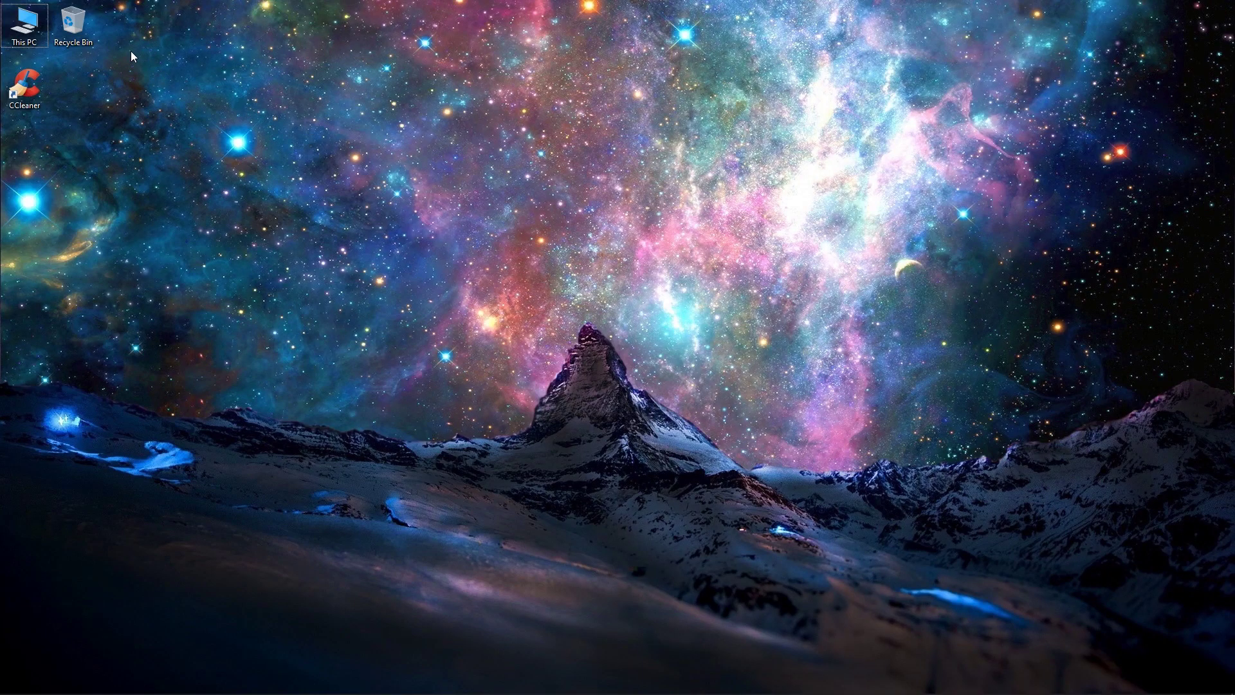
# Set the Windows visual effects to Adjust for best performance in the advanced system settings' Performance Options.
pyautogui.rightClick(24, 23)
pyautogui.click(63, 173)
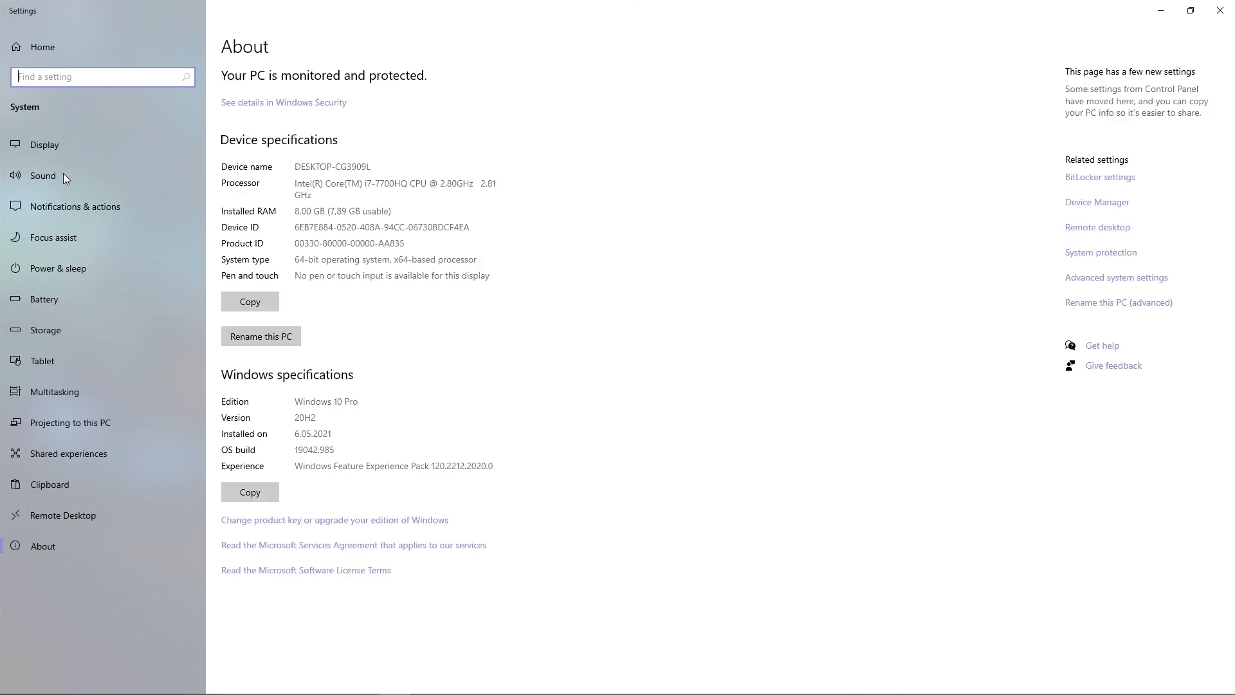
pyautogui.click(1108, 278)
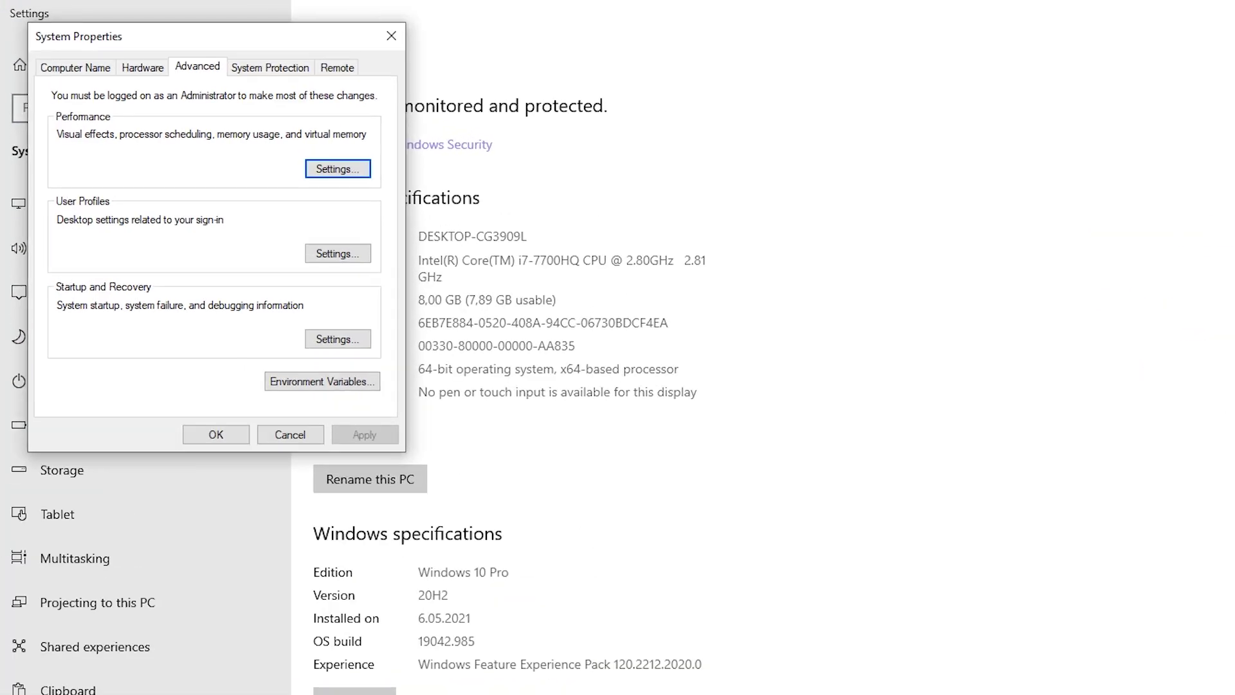
pyautogui.click(328, 176)
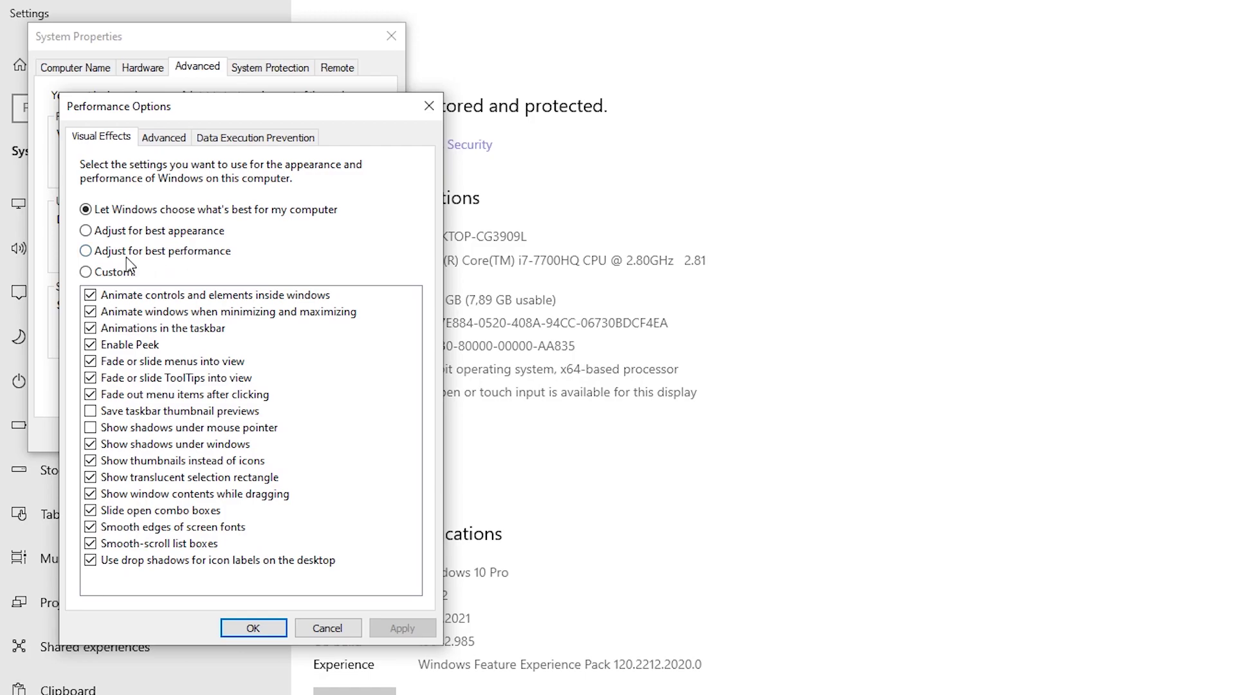
pyautogui.click(87, 251)
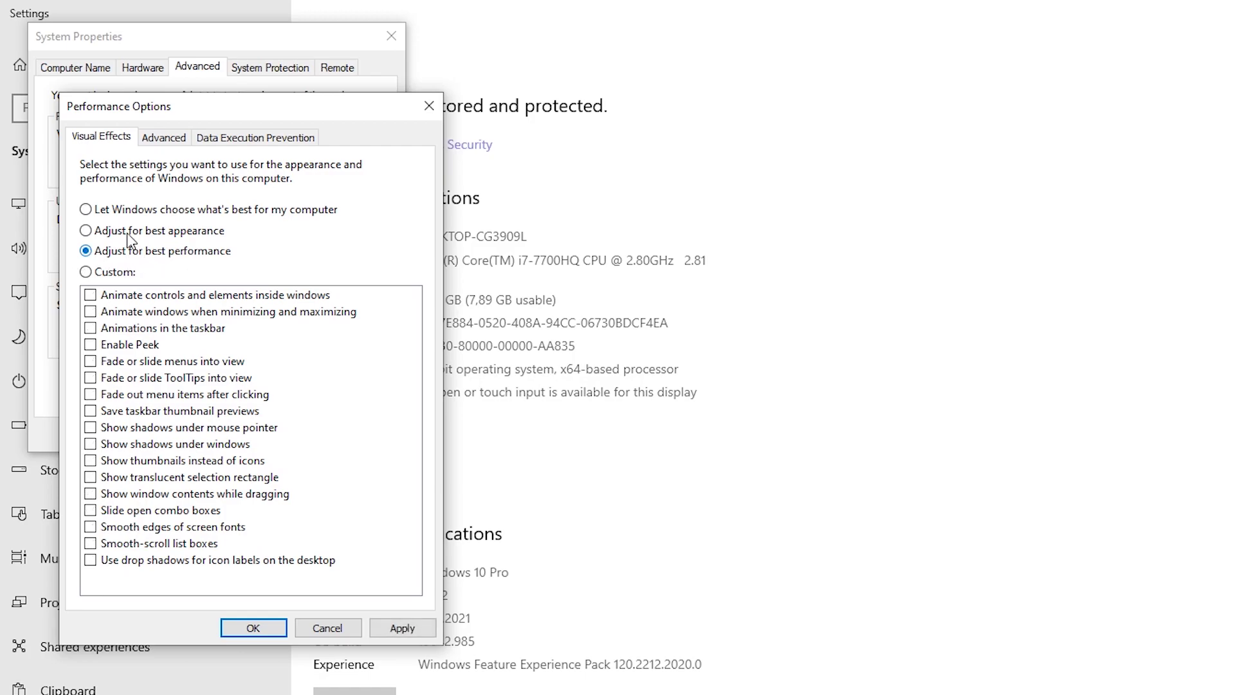
# Give drive C: a custom paging file of 12288 MB initial and 24576 MB maximum size, apply the performance options and close all settings windows.
pyautogui.click(164, 139)
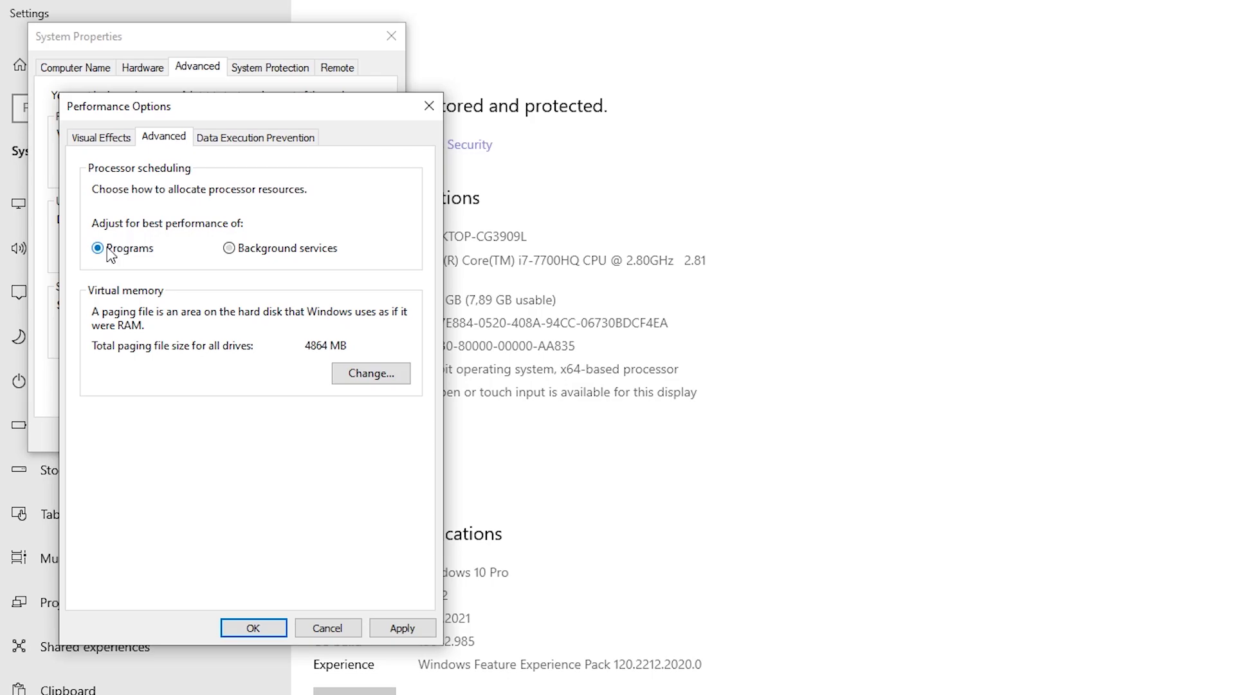
pyautogui.click(365, 375)
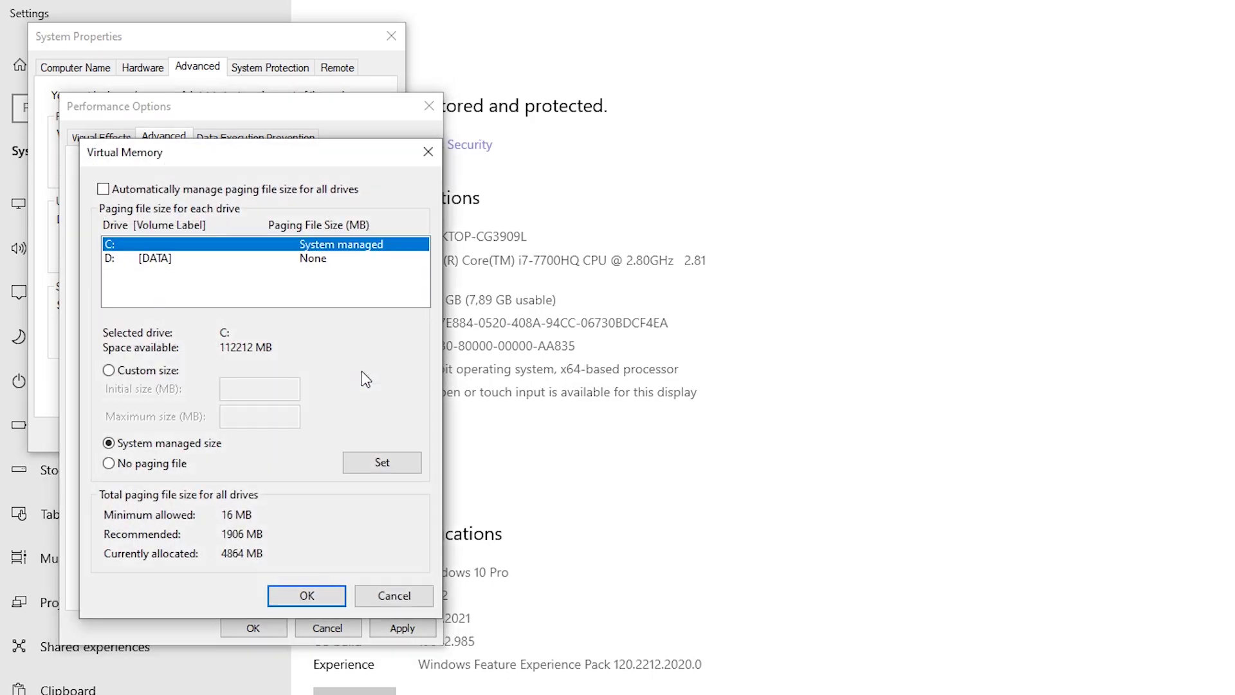
pyautogui.click(128, 377)
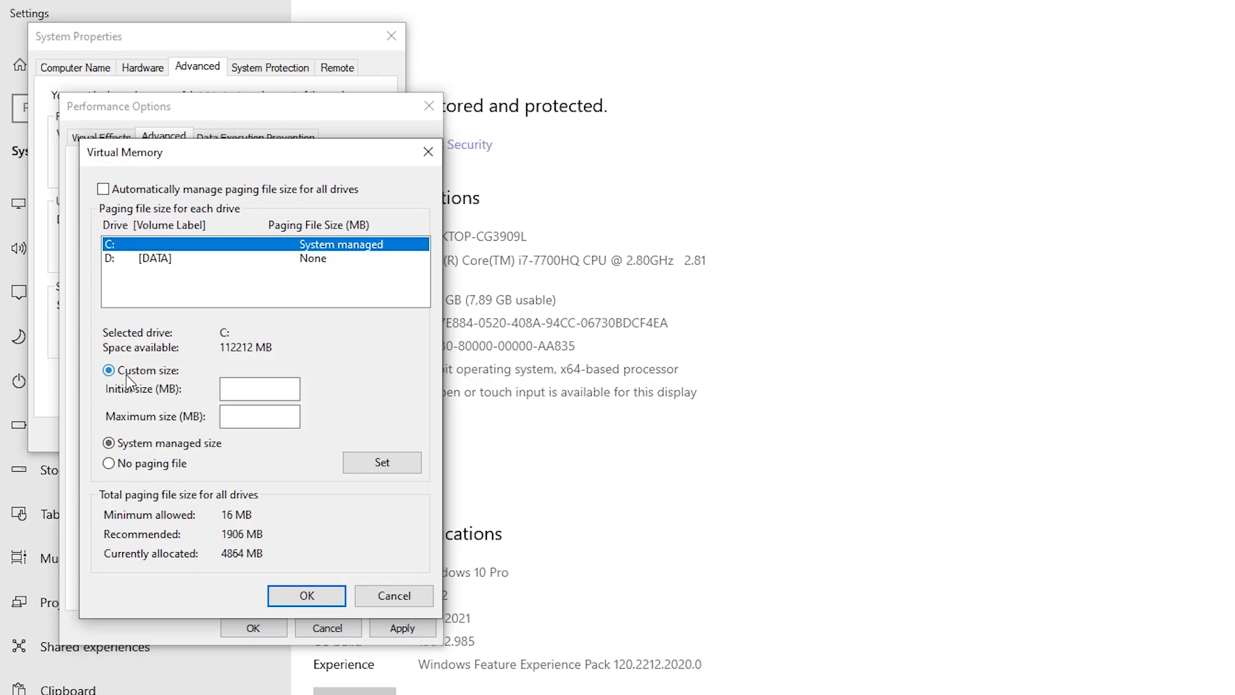
pyautogui.click(244, 391)
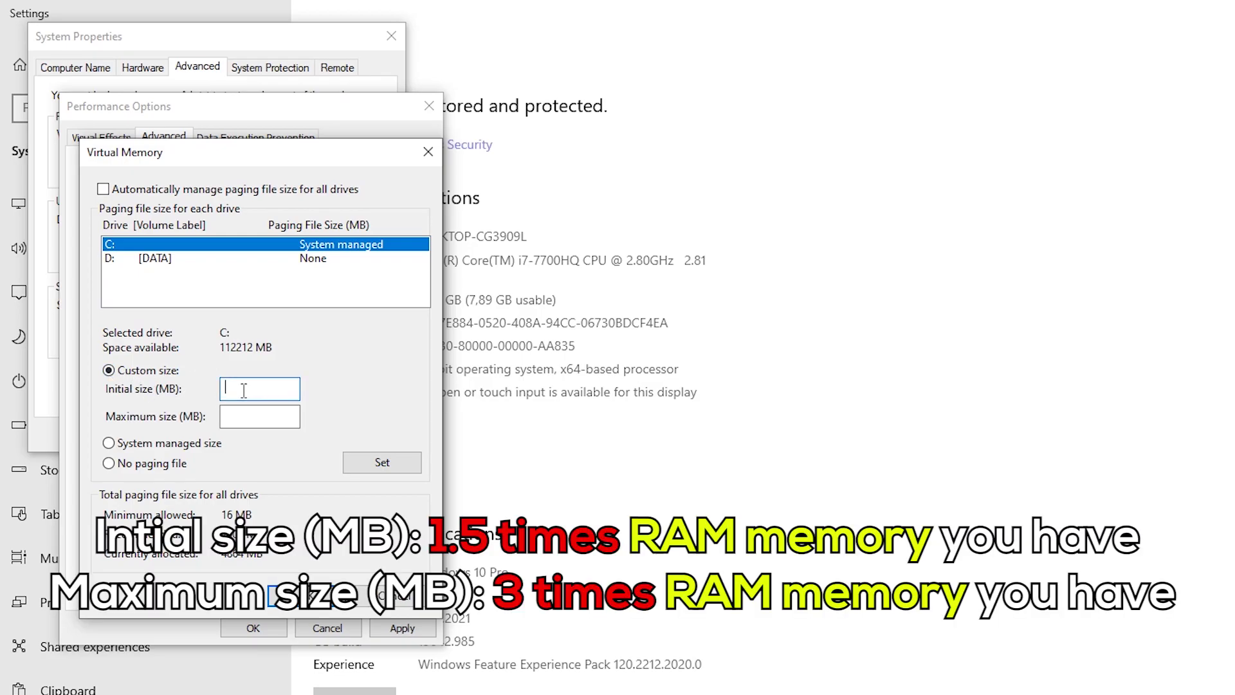
pyautogui.write('12288')
pyautogui.click(272, 420)
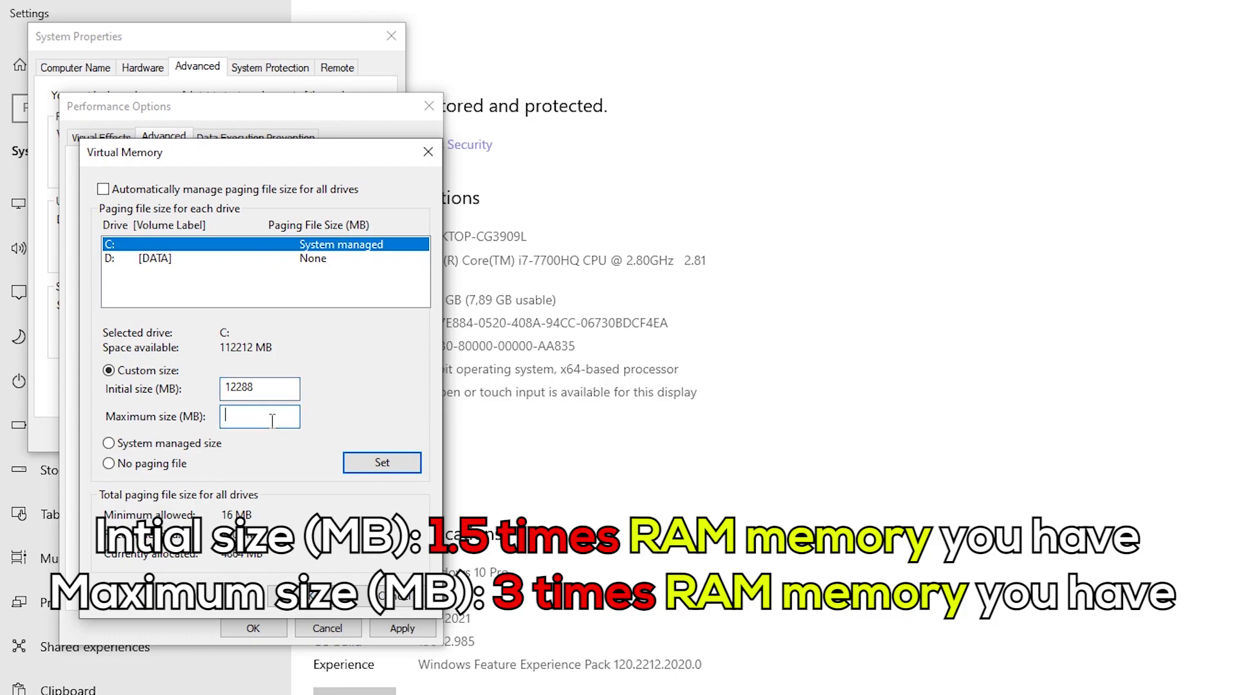
pyautogui.write('24576')
pyautogui.click(324, 592)
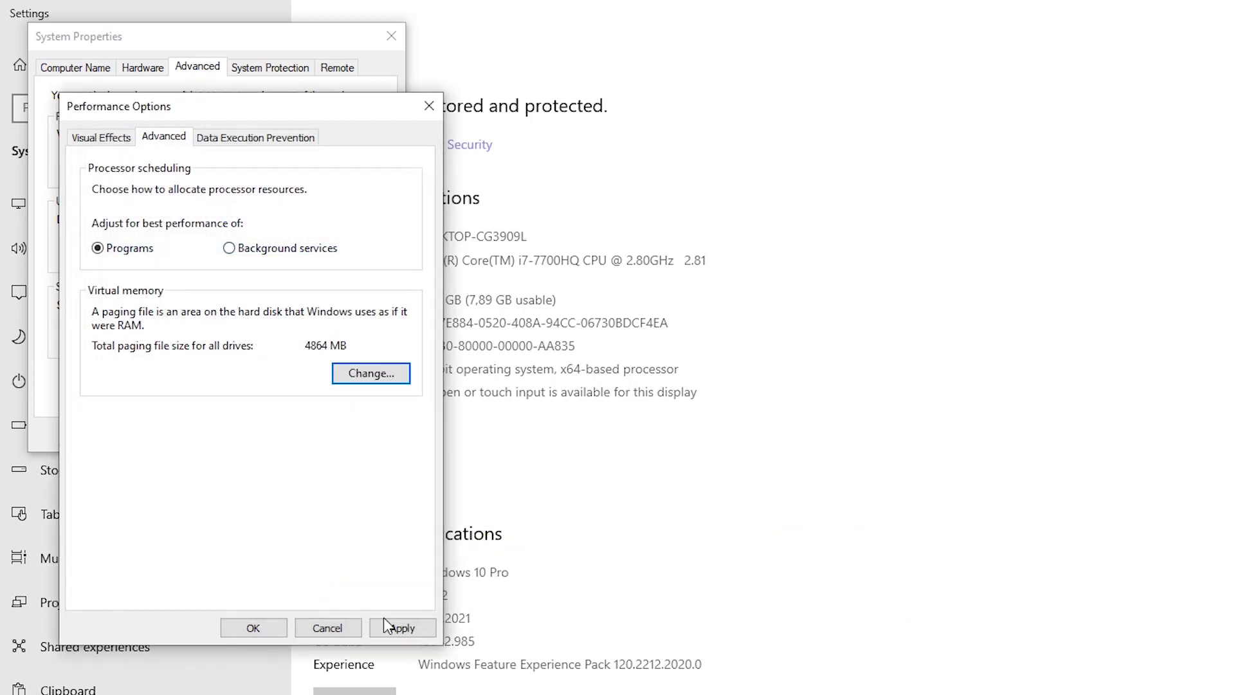
pyautogui.click(398, 628)
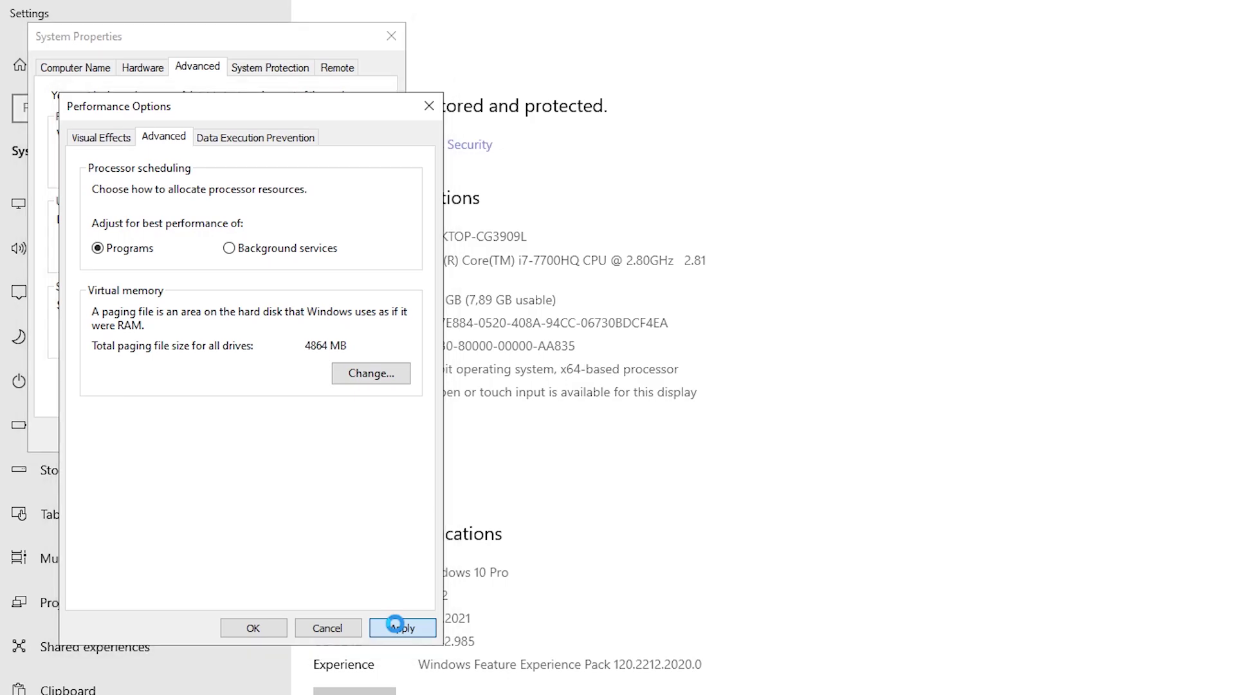
pyautogui.click(256, 620)
pyautogui.click(152, 307)
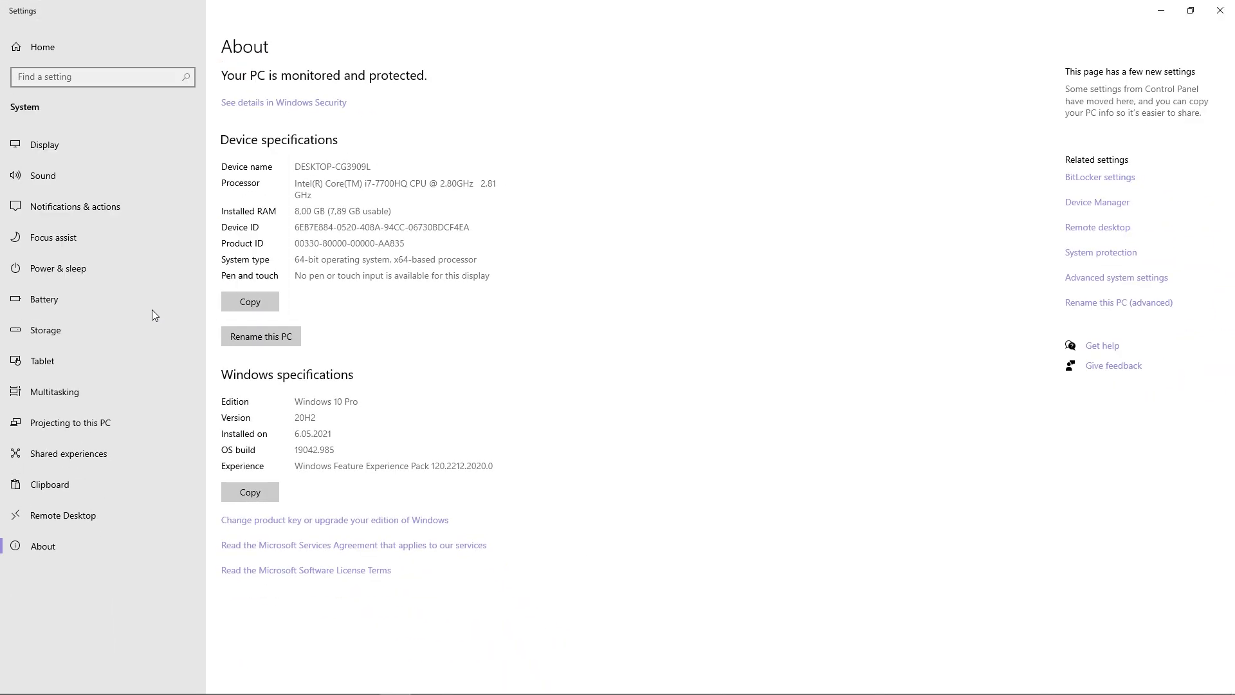
pyautogui.click(1212, 8)
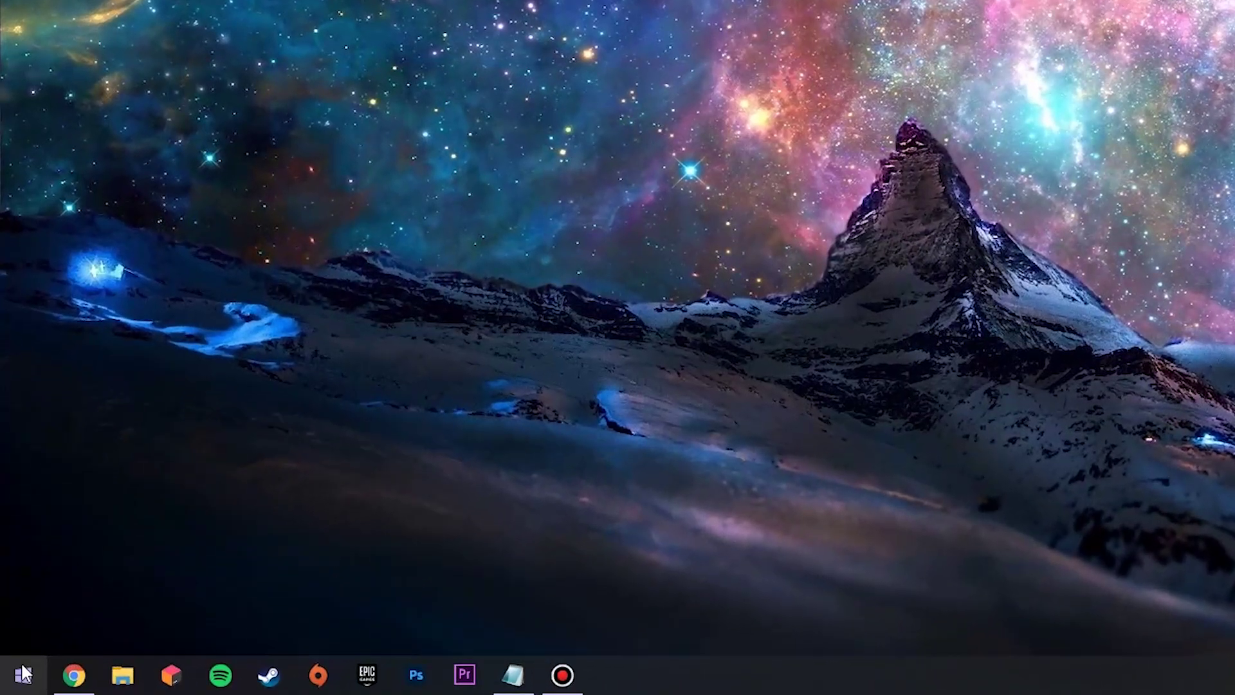
# Optimize drive C: with the Defragment and Optimize Drives tool, and close it once the drive is done.
pyautogui.click(23, 674)
pyautogui.write('d')
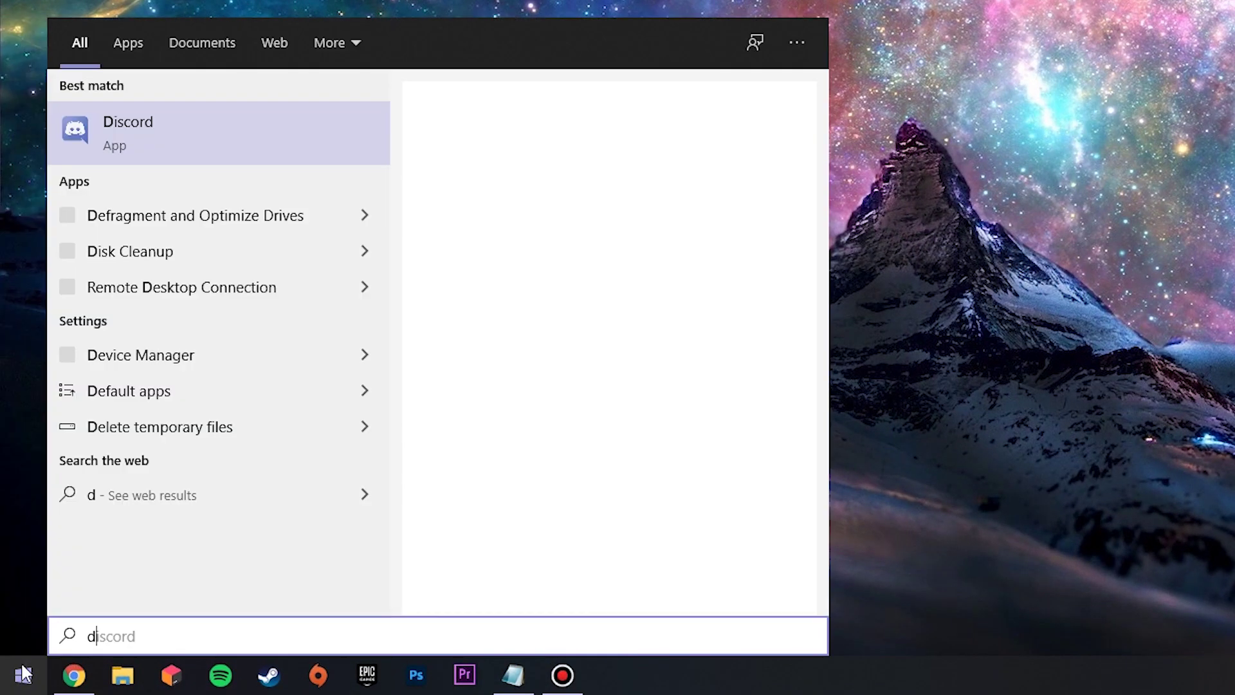
pyautogui.write('efrag')
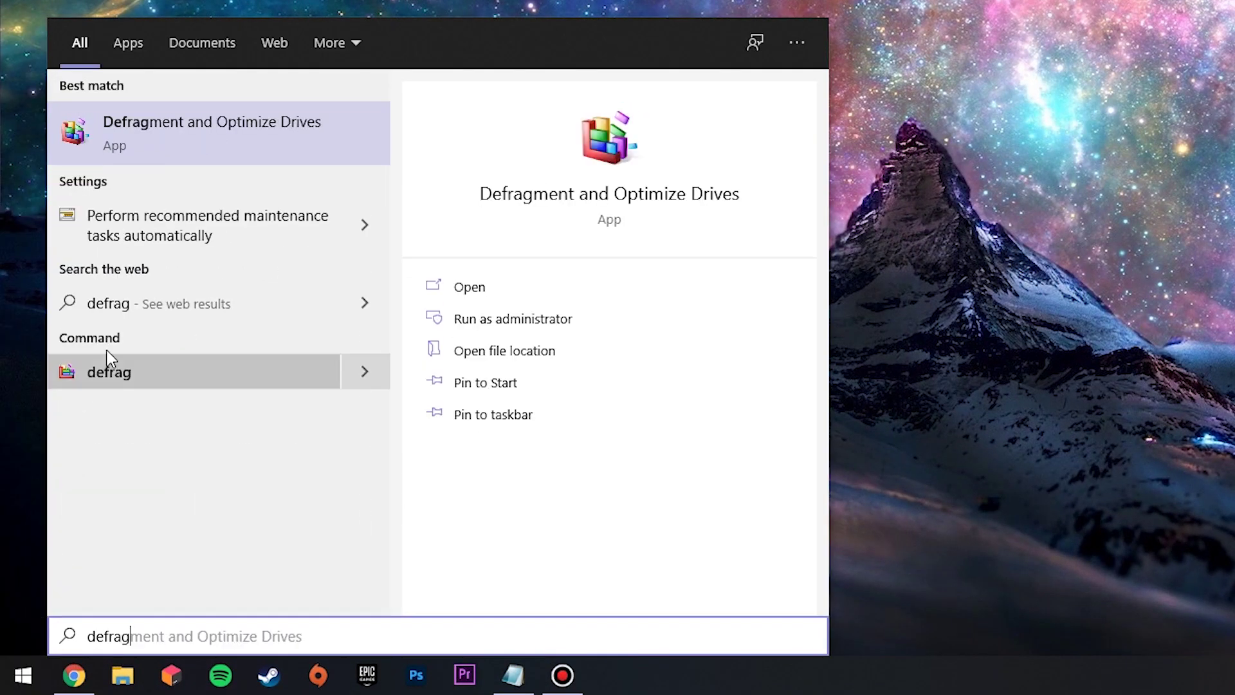
pyautogui.click(222, 149)
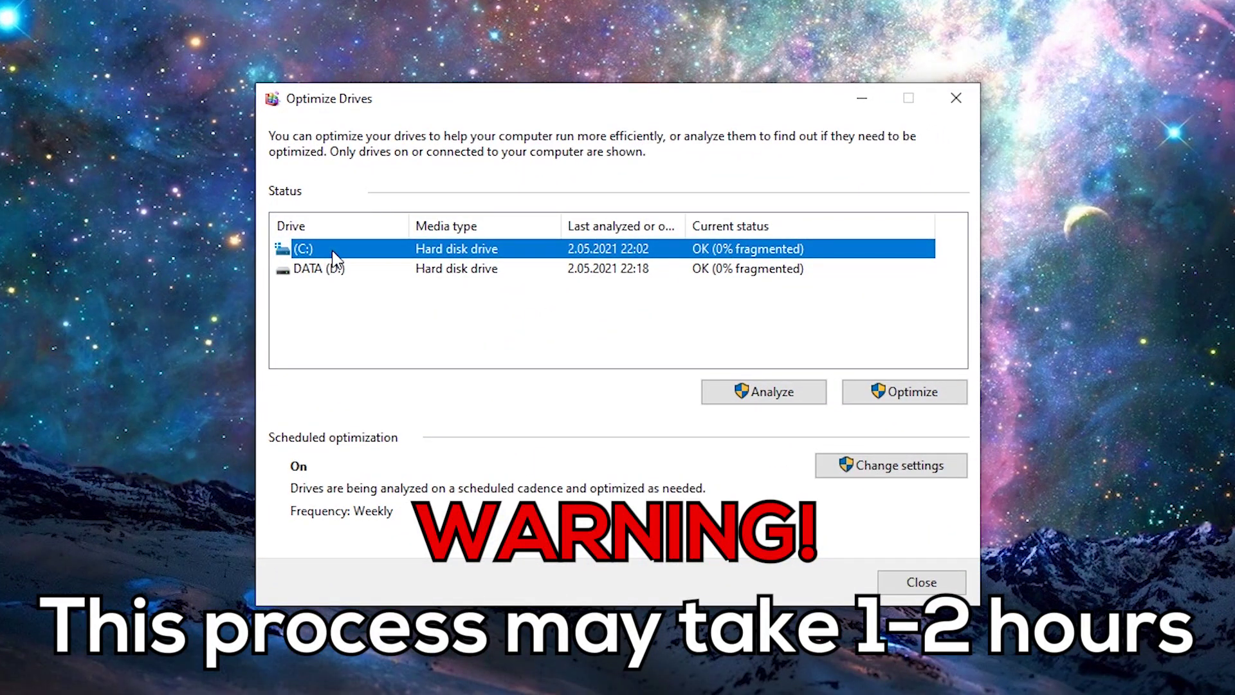
pyautogui.click(902, 401)
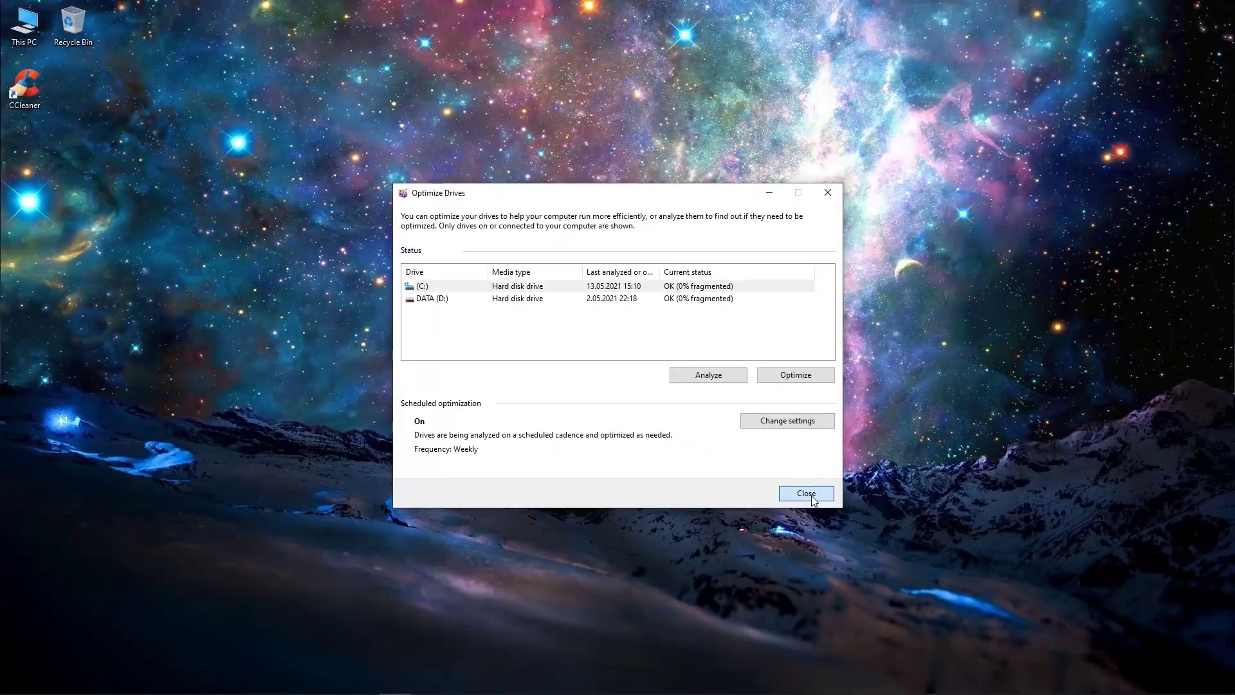
pyautogui.click(921, 582)
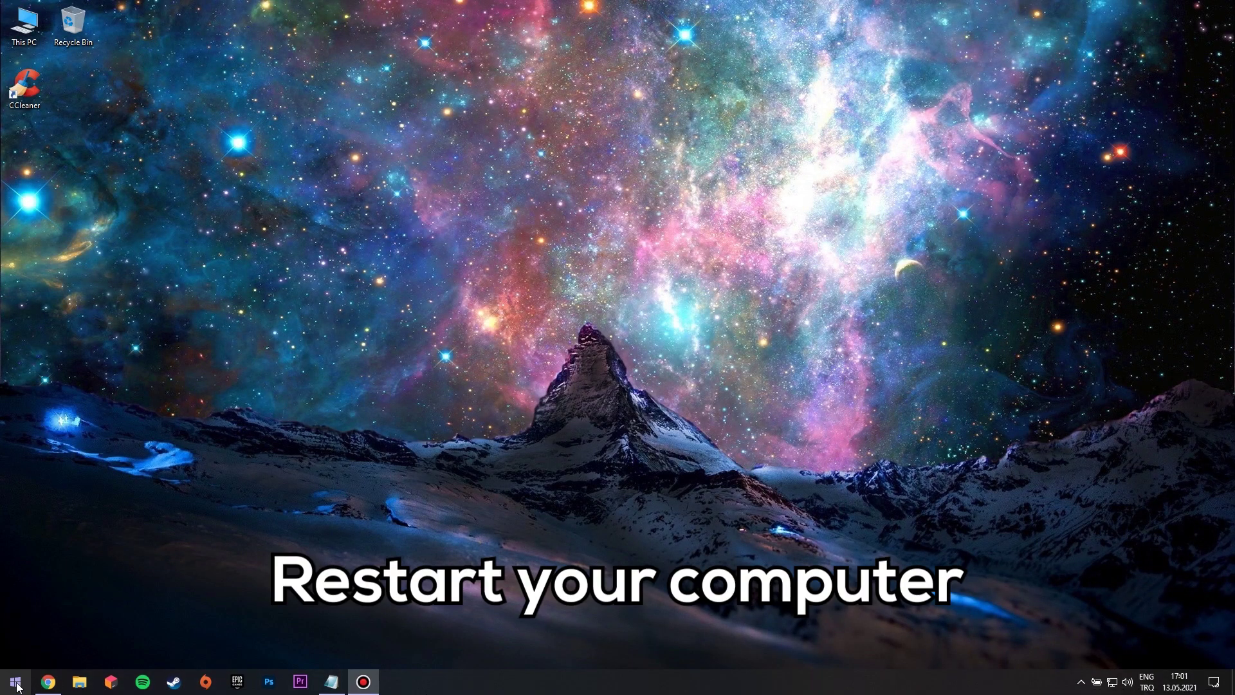
# Restart the computer.
pyautogui.click(16, 681)
pyautogui.click(16, 653)
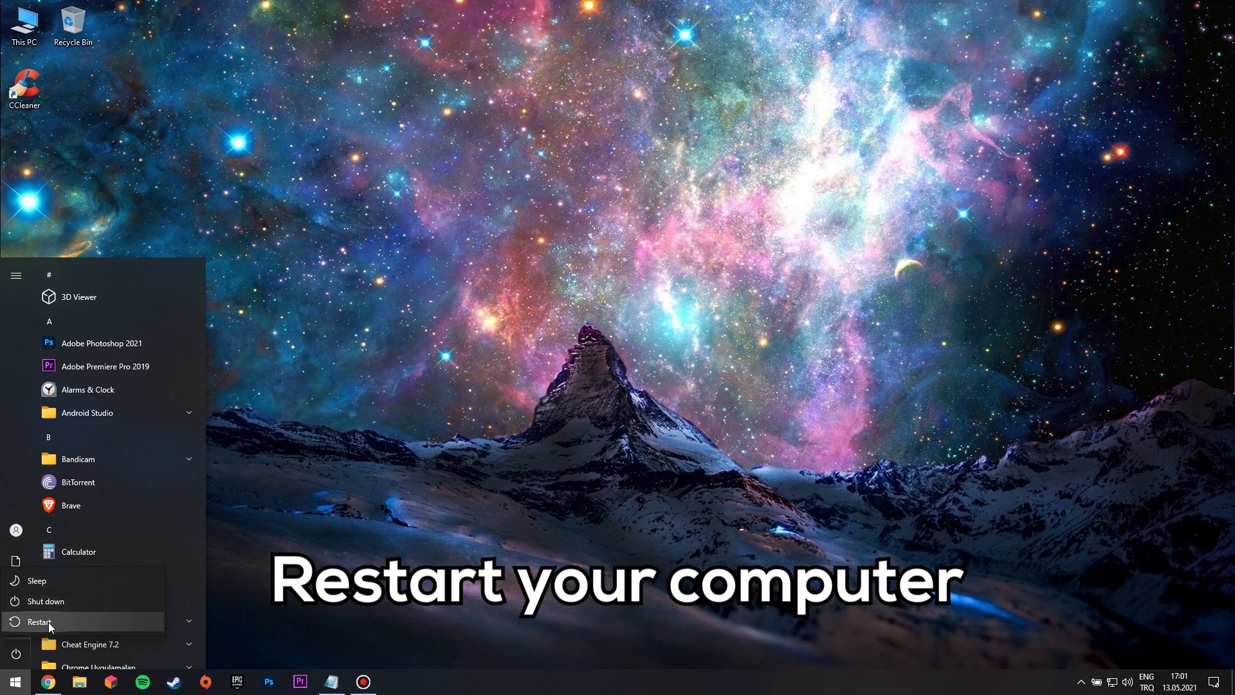
pyautogui.click(68, 621)
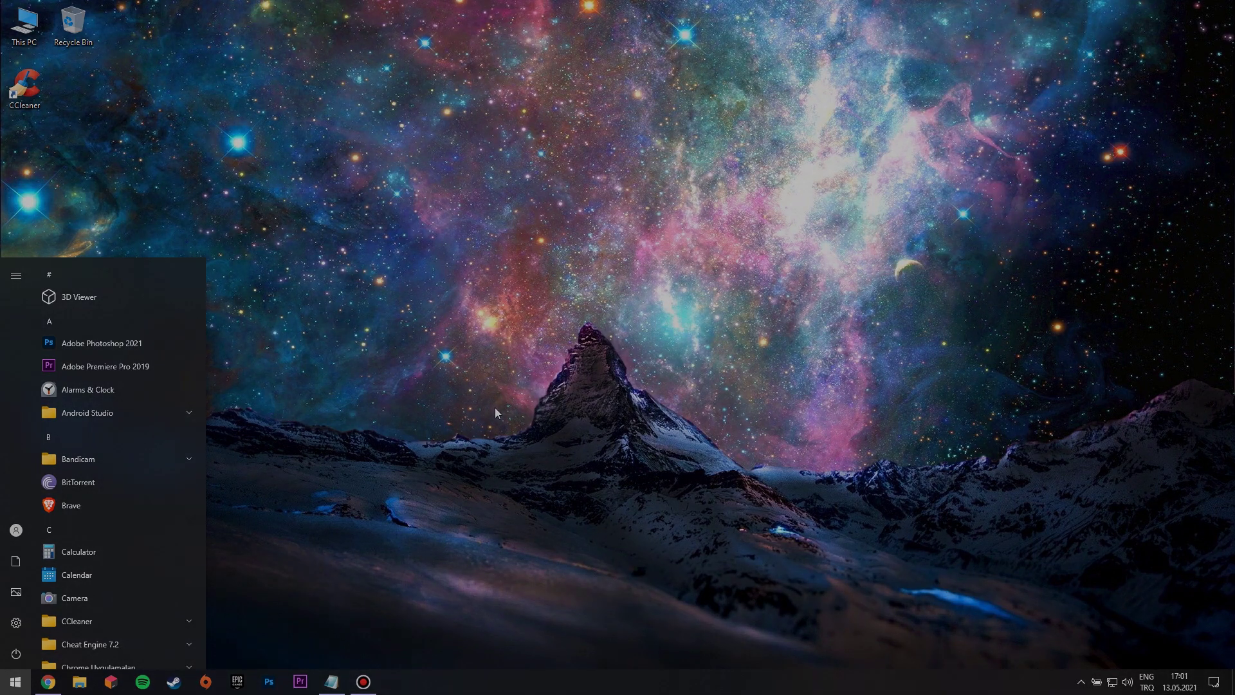